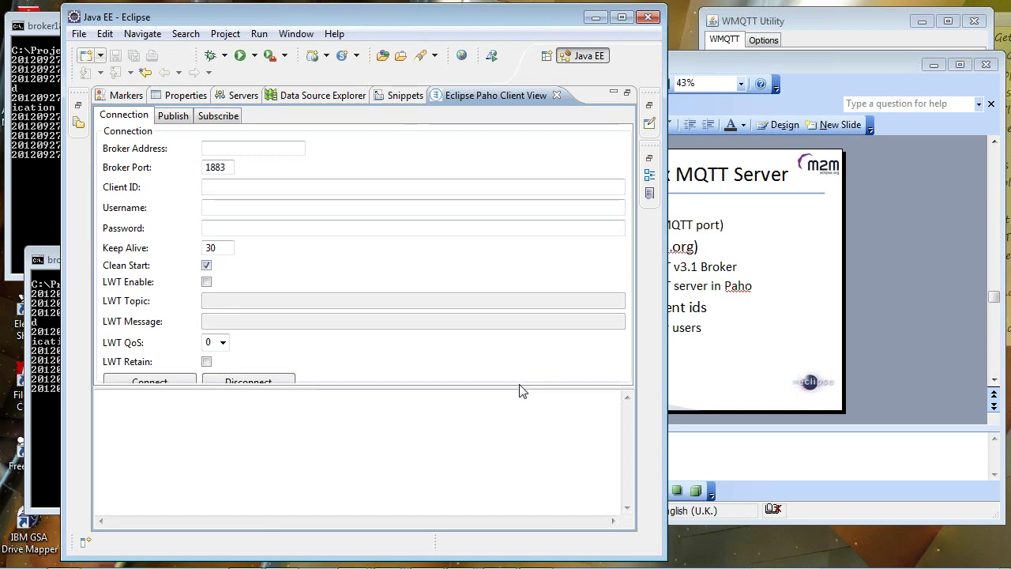
- Connect to the broker m2m.eclipse.org, using the person's full name without spaces as the client ID
drag(517, 386, 521, 402)
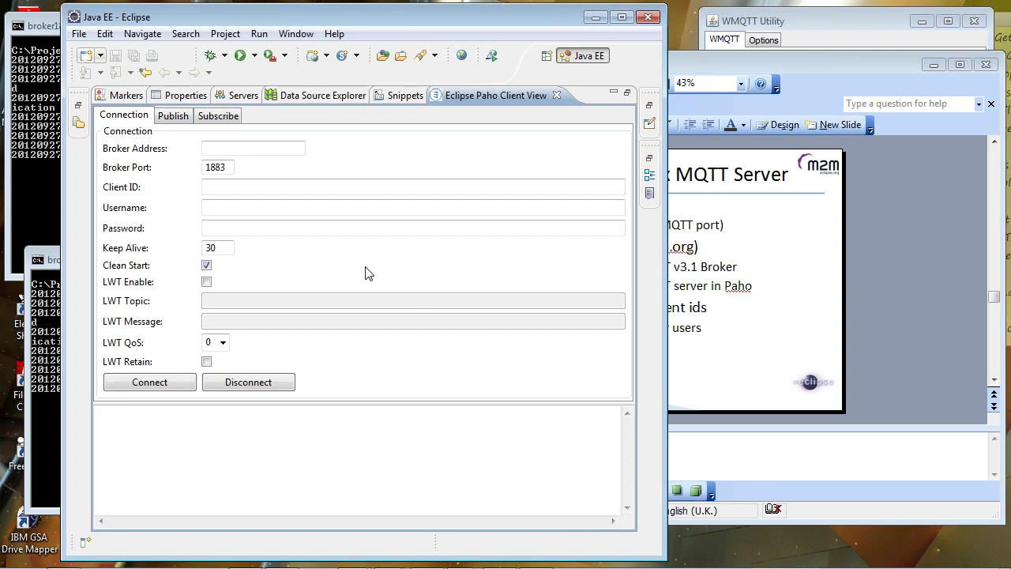
click(228, 148)
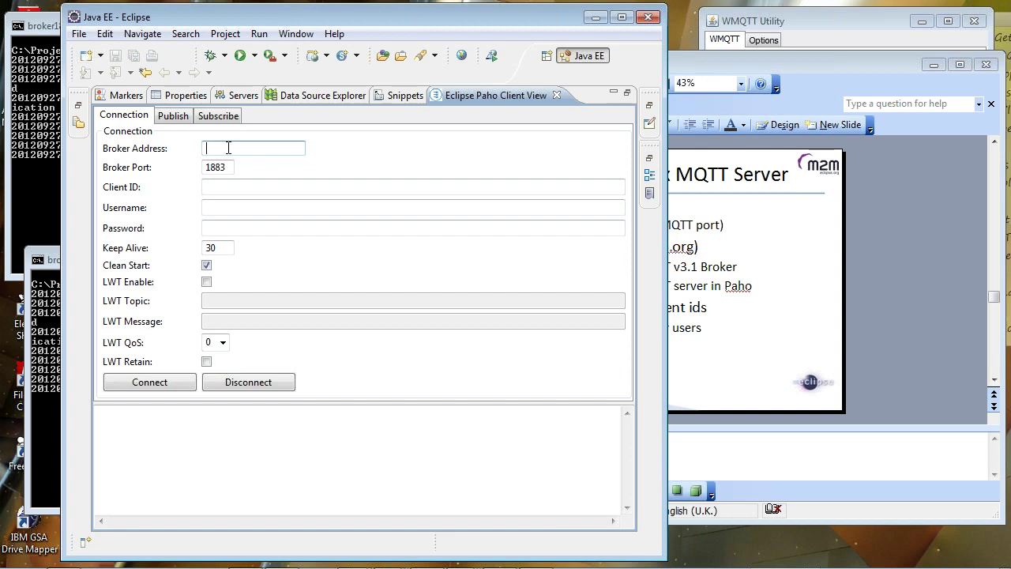
text(2m.ec)
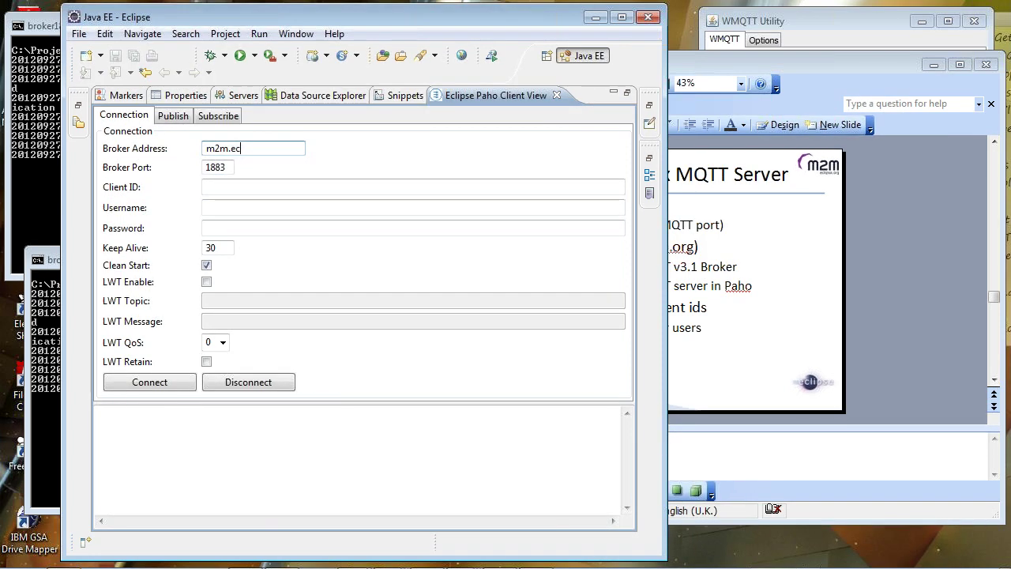
text(lipse.org)
click(239, 187)
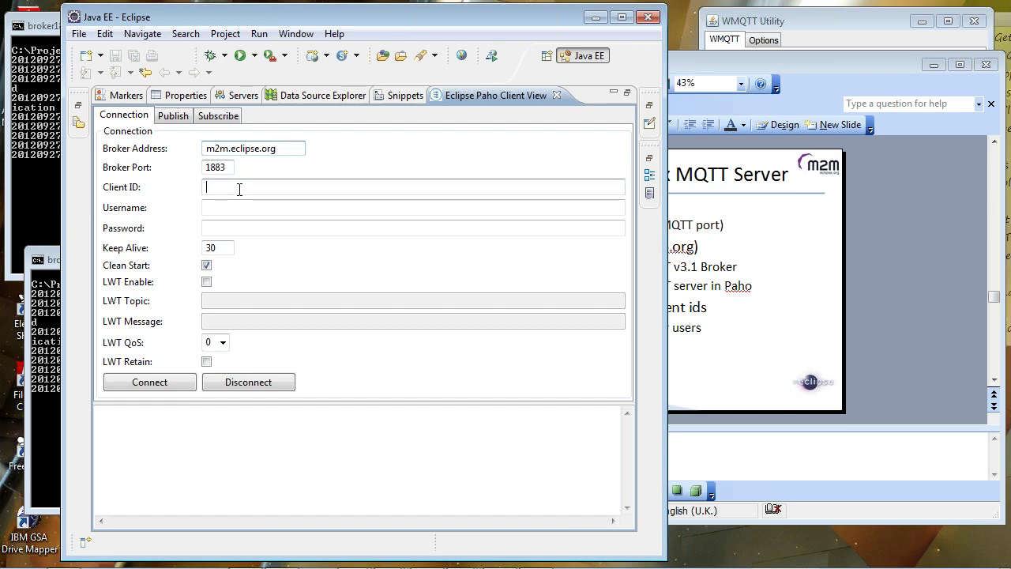
text(IanCraggs)
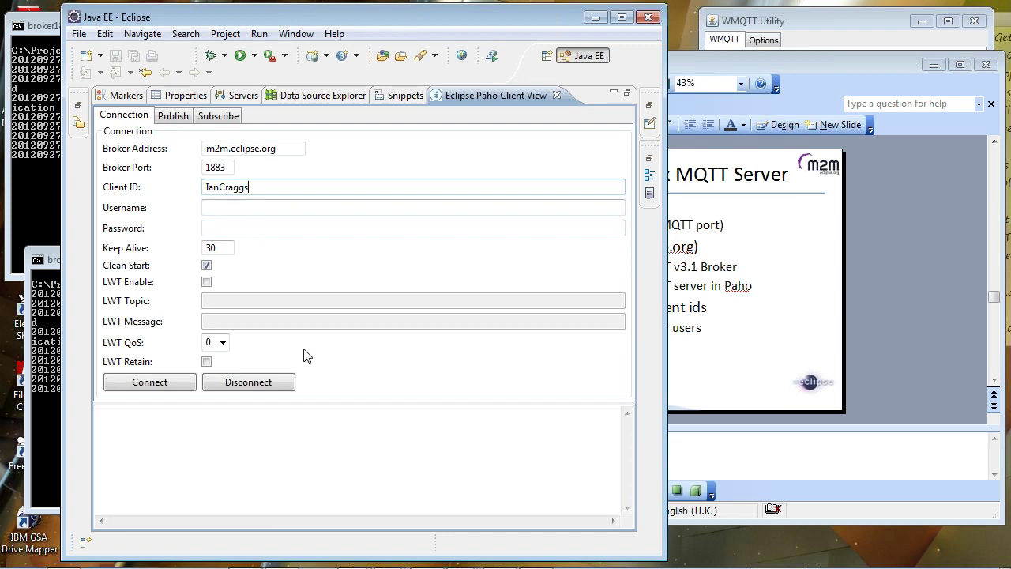
click(162, 383)
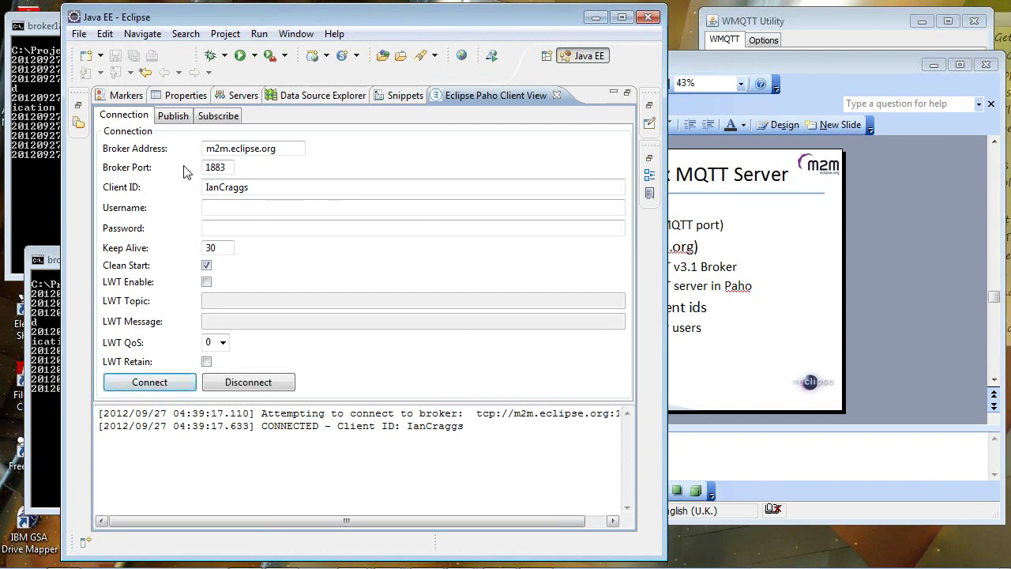
- Subscribe to the topic "world" with QoS 1
click(223, 116)
click(230, 147)
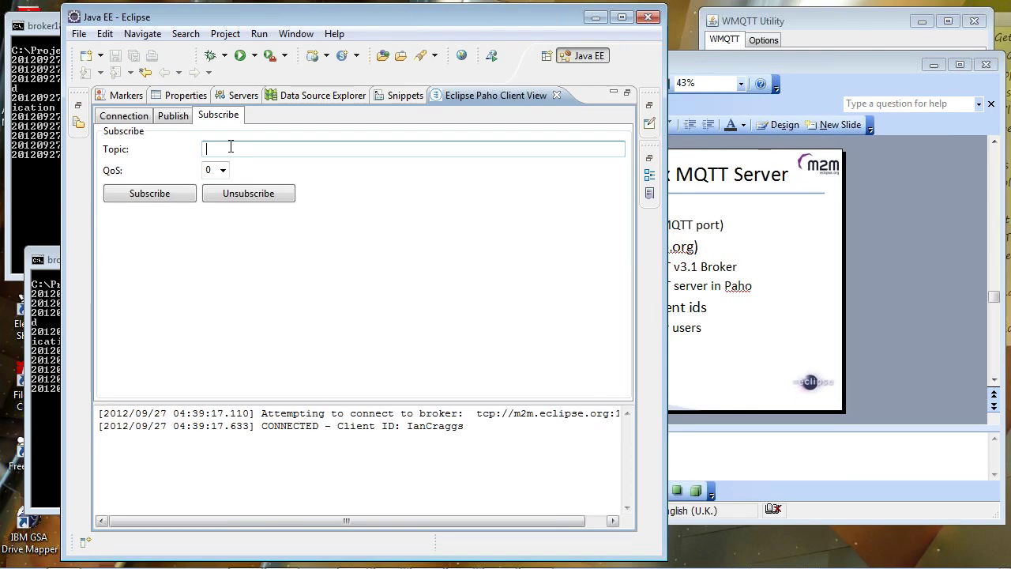
text(world)
click(223, 170)
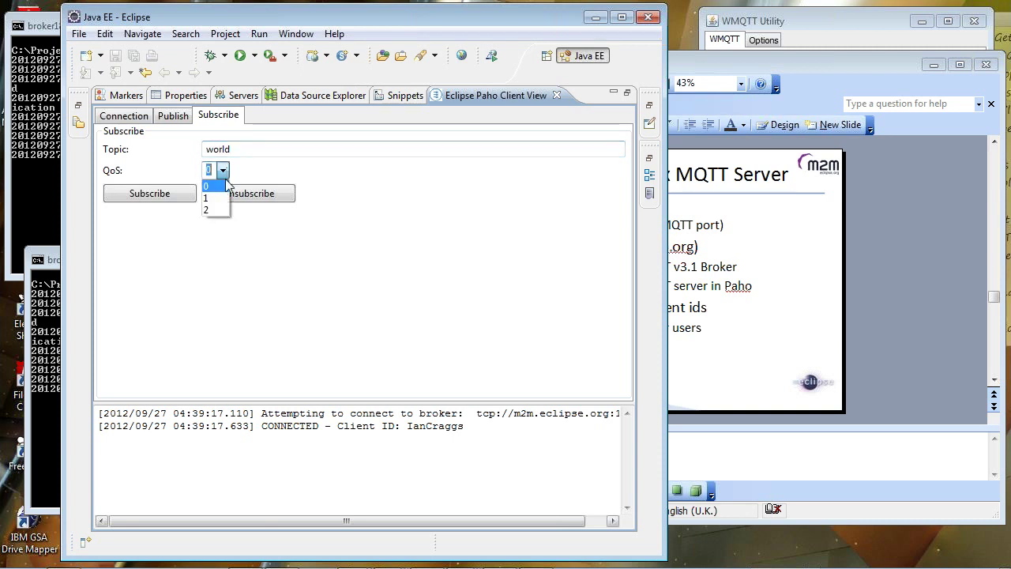
click(221, 196)
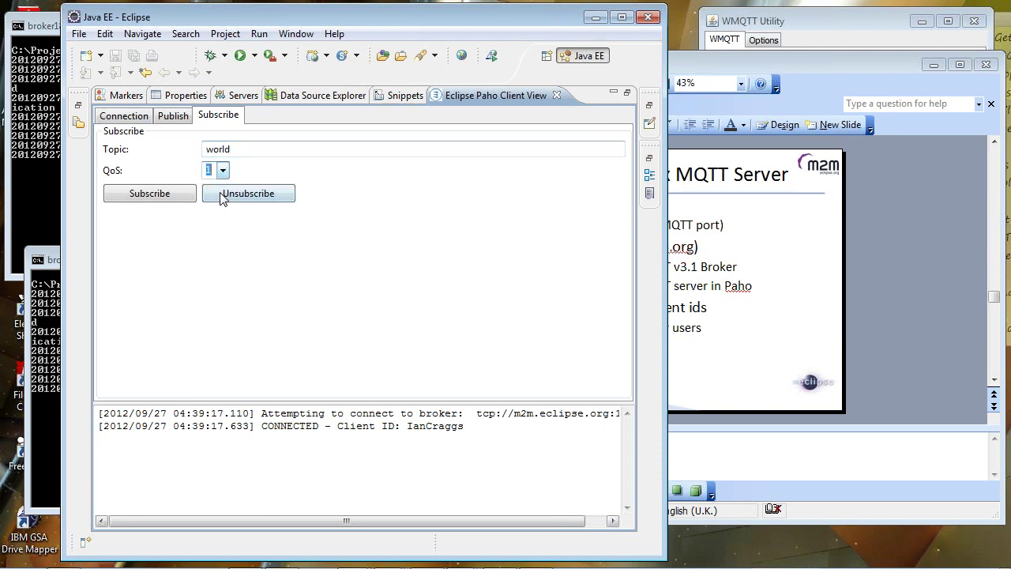
click(154, 203)
- Publish the payload "hello" to the topic "world" with QoS 0
click(169, 118)
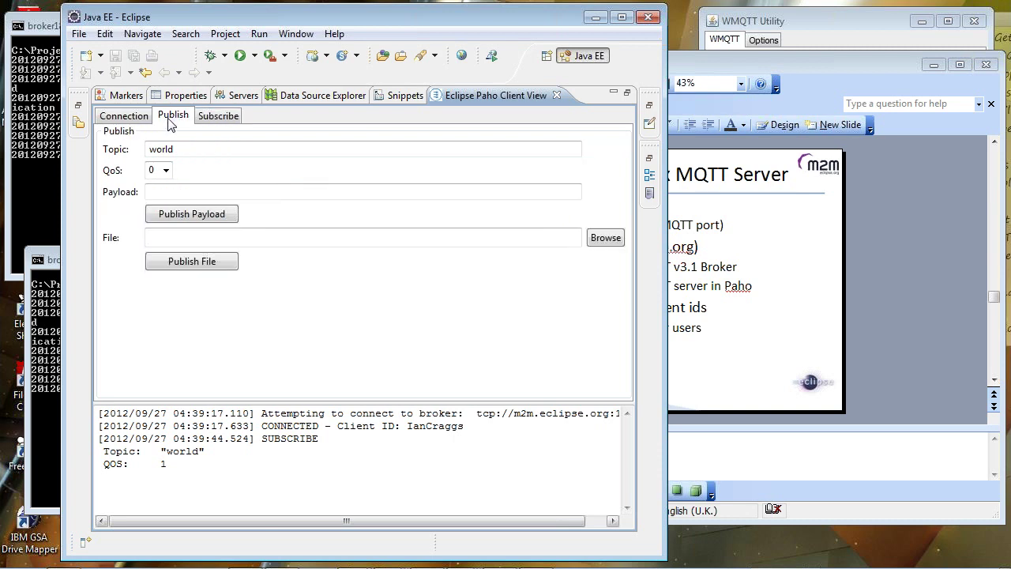
click(230, 188)
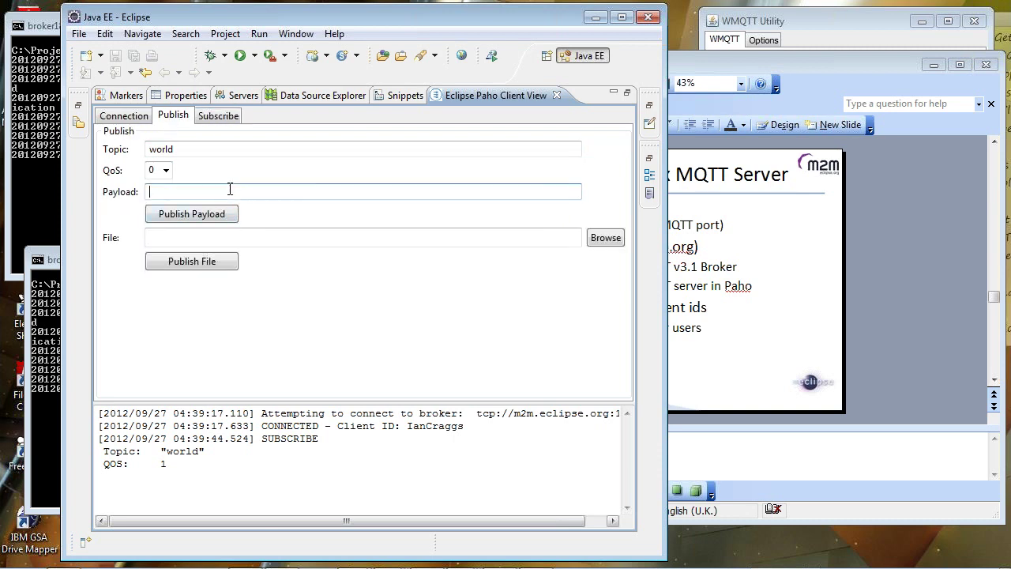
text(hello)
click(224, 147)
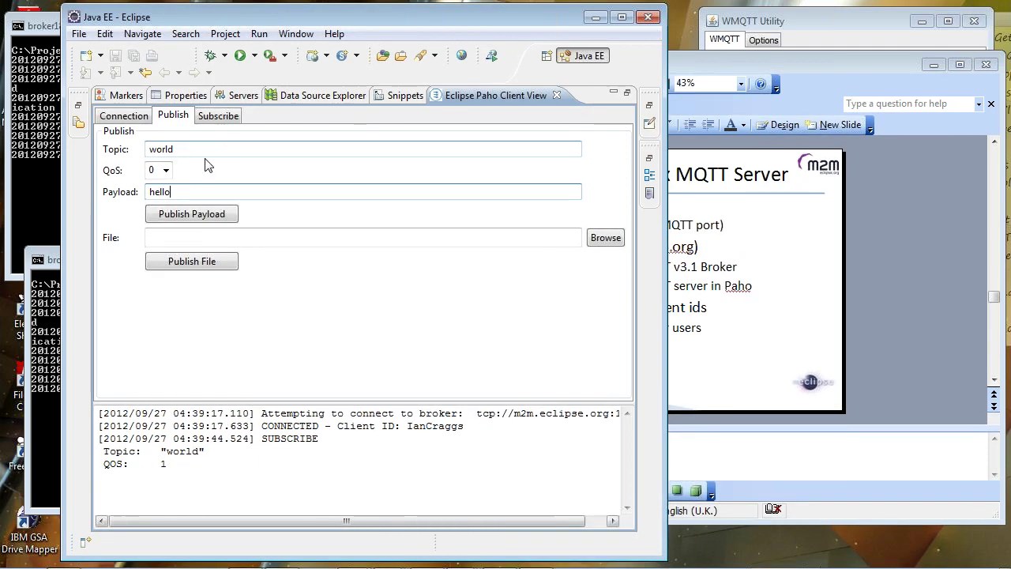
click(204, 214)
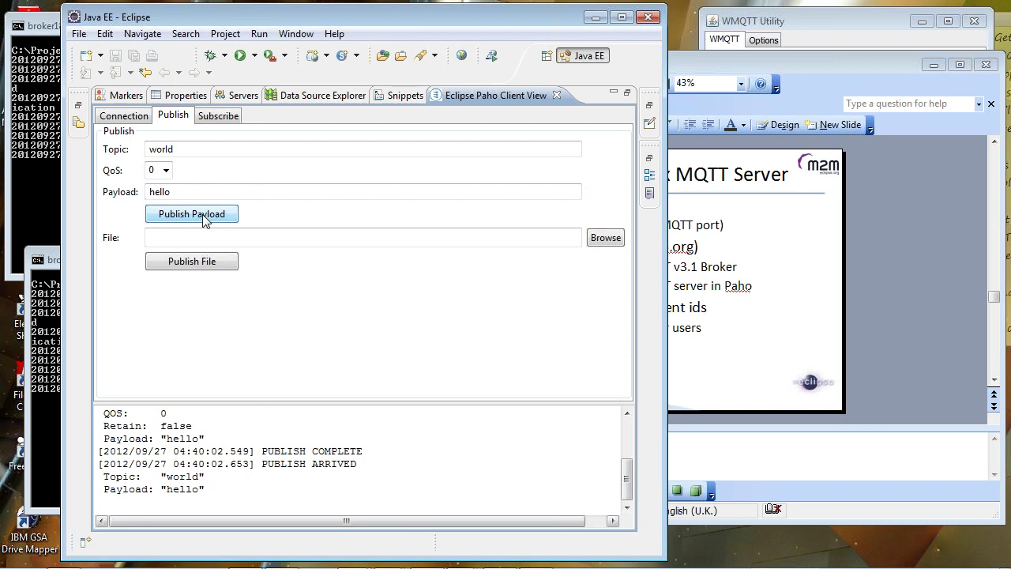
- Unsubscribe from the topic "world"
click(217, 116)
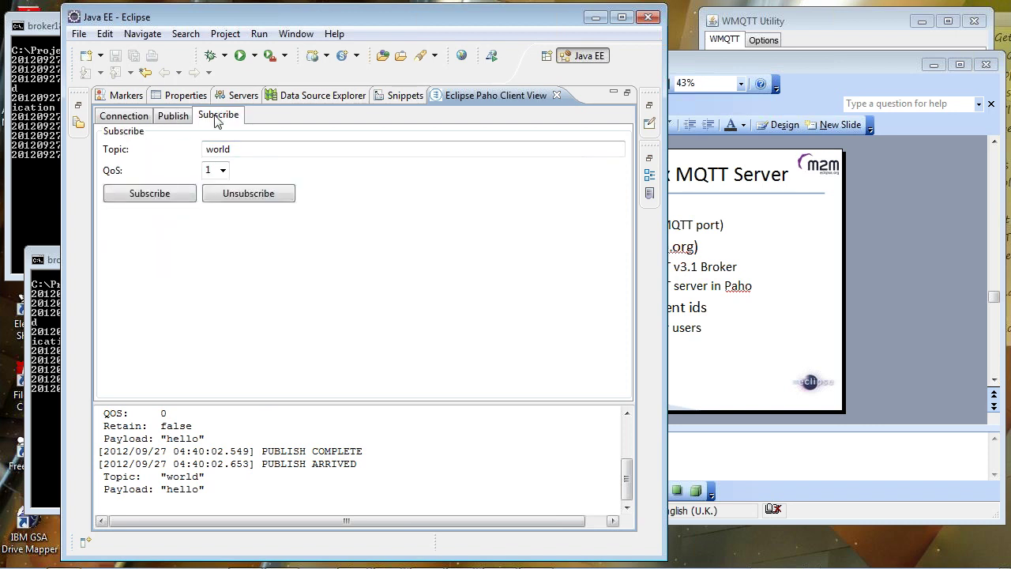
click(238, 148)
key(BackSpace)
key(BackSpace)
text(ld)
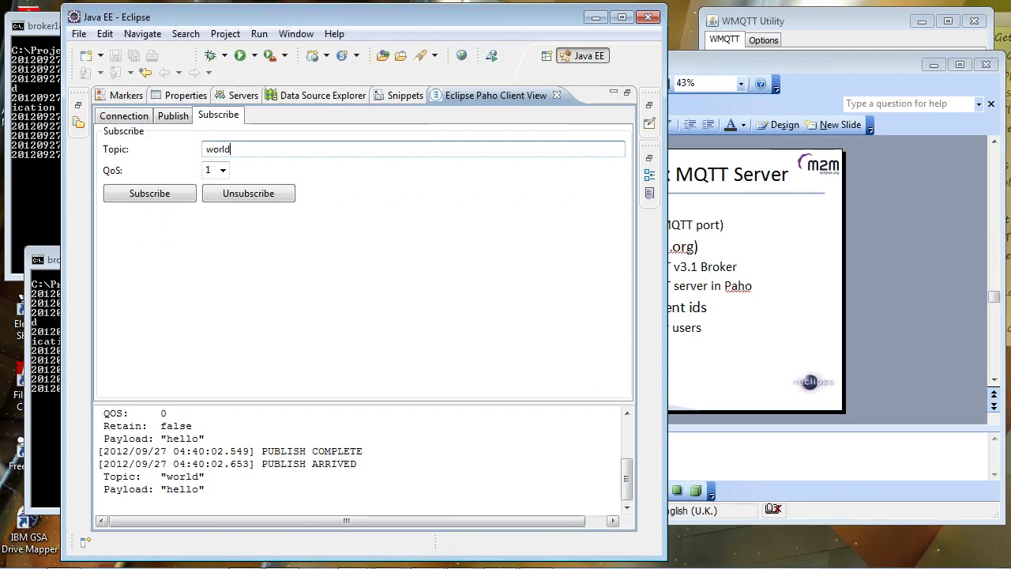
click(261, 198)
- Enter "world/#" as the subscription topic without subscribing, and publish the "hello" payload to "world" again
click(241, 150)
text(/#)
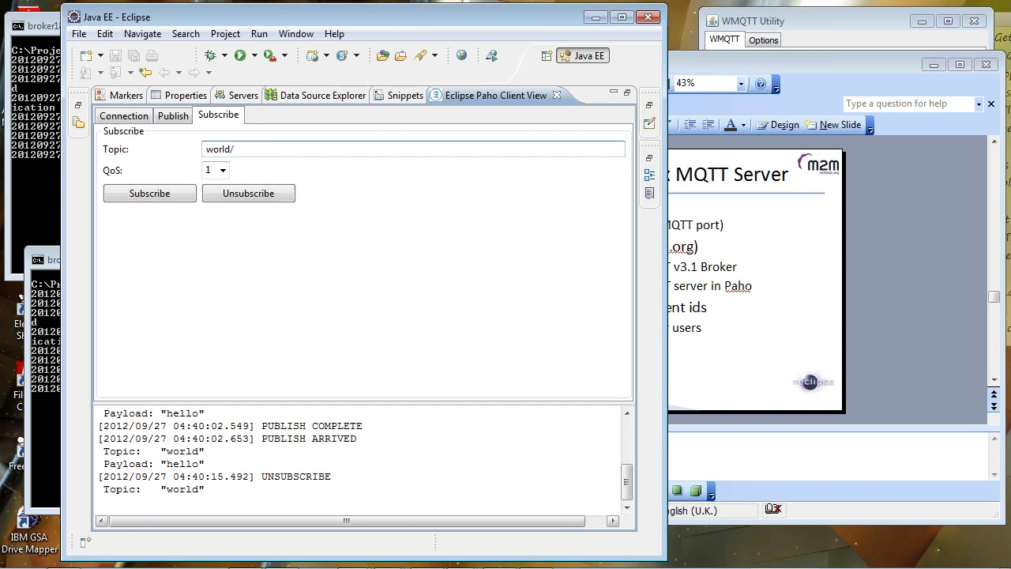
click(173, 115)
click(204, 217)
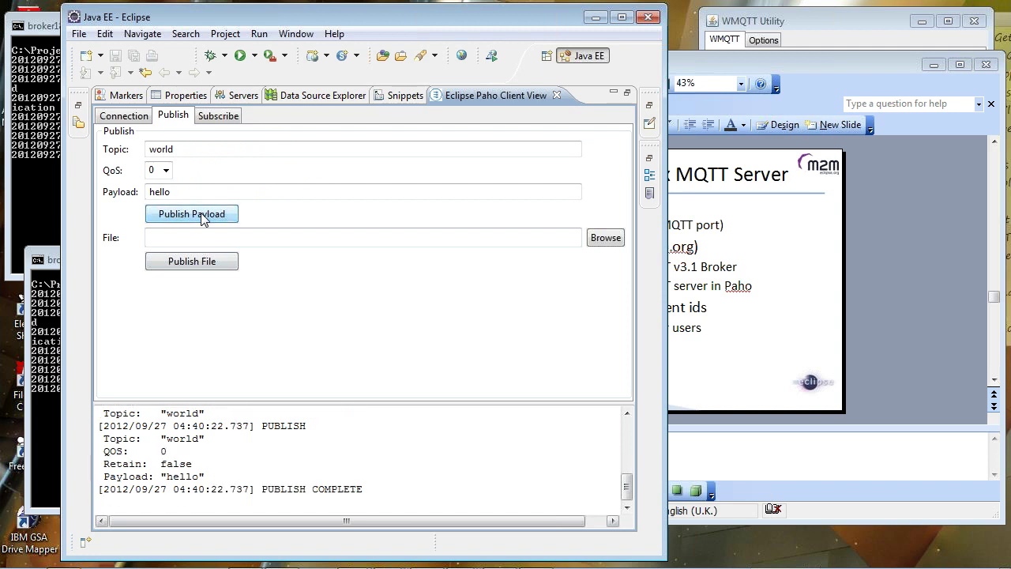
- Subscribe to "world/#" with QoS 1 and try to publish the "hello" payload to that same wildcard topic
click(218, 117)
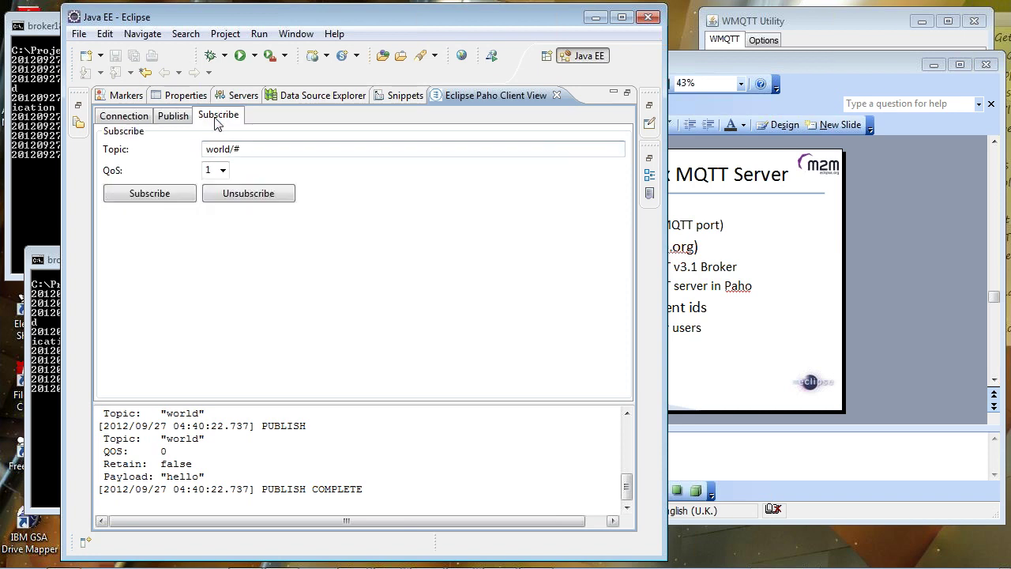
click(156, 197)
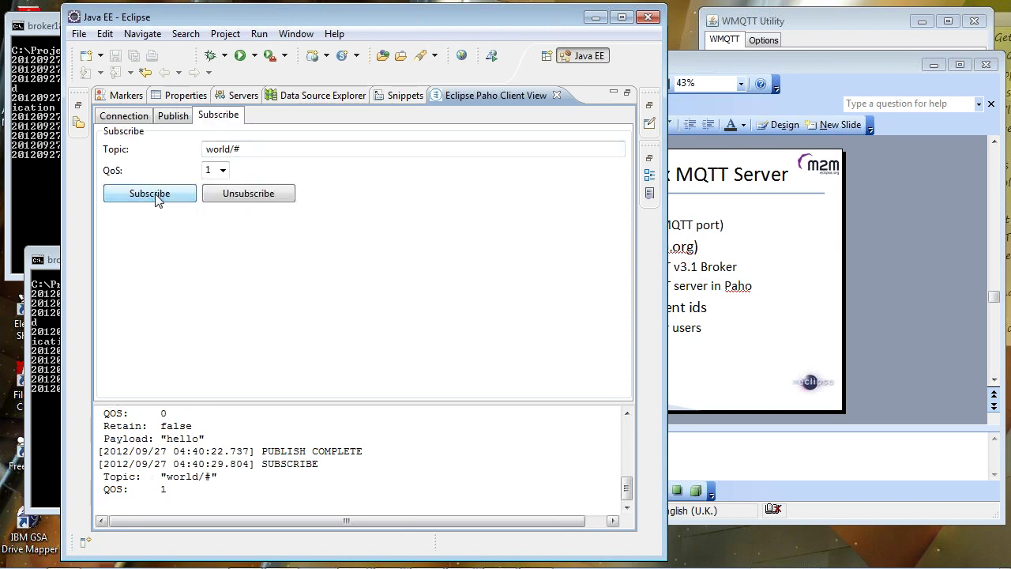
click(171, 115)
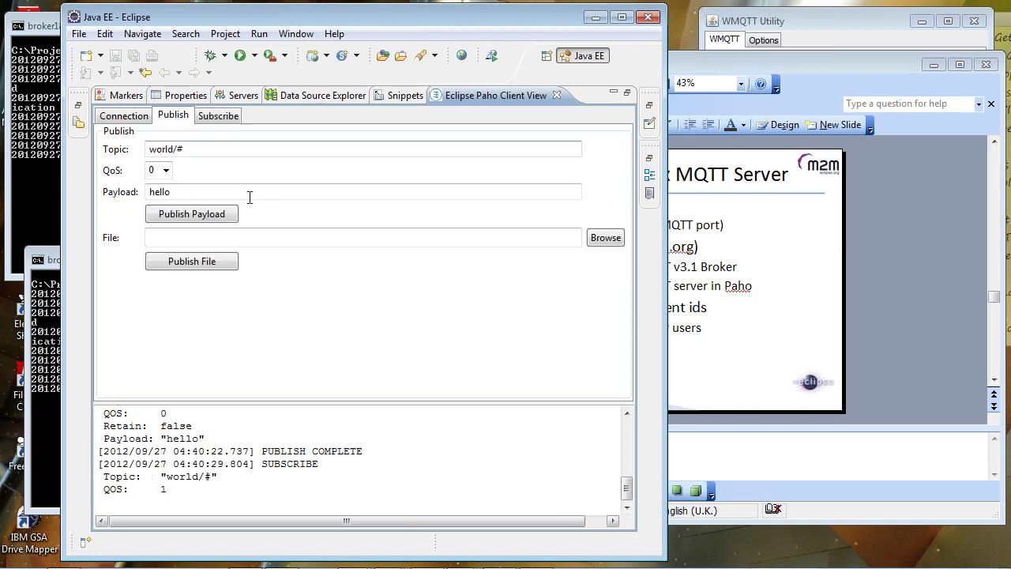
click(197, 218)
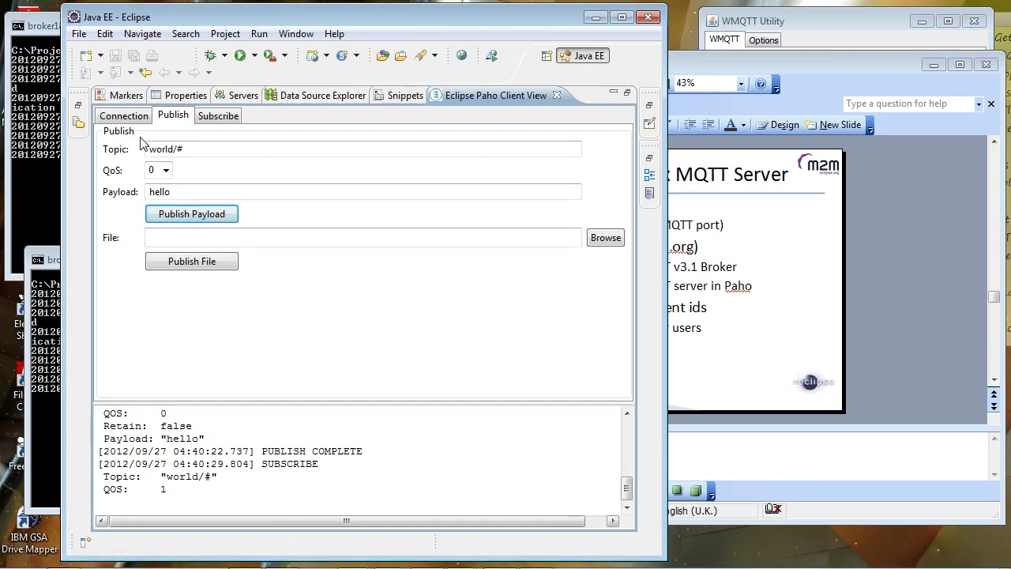
- Disconnect from and reconnect to the m2m.eclipse.org broker, and subscribe to "world/#" with QoS 1
click(122, 117)
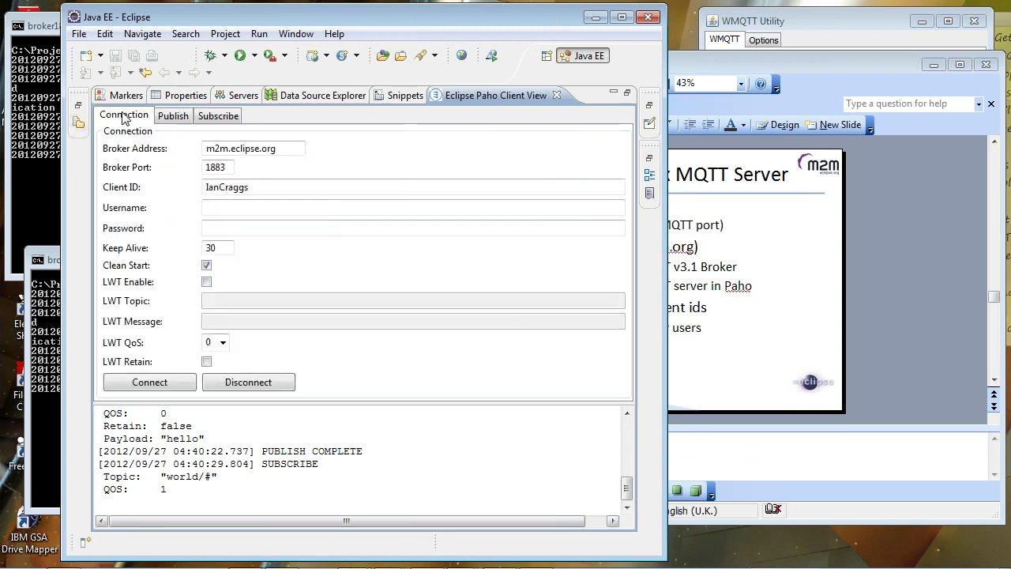
click(251, 383)
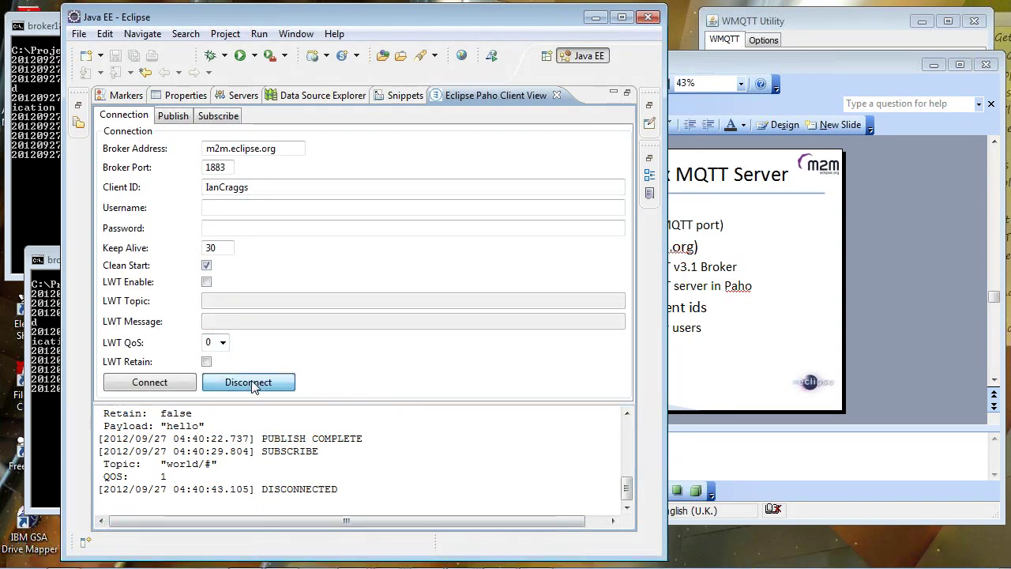
click(142, 382)
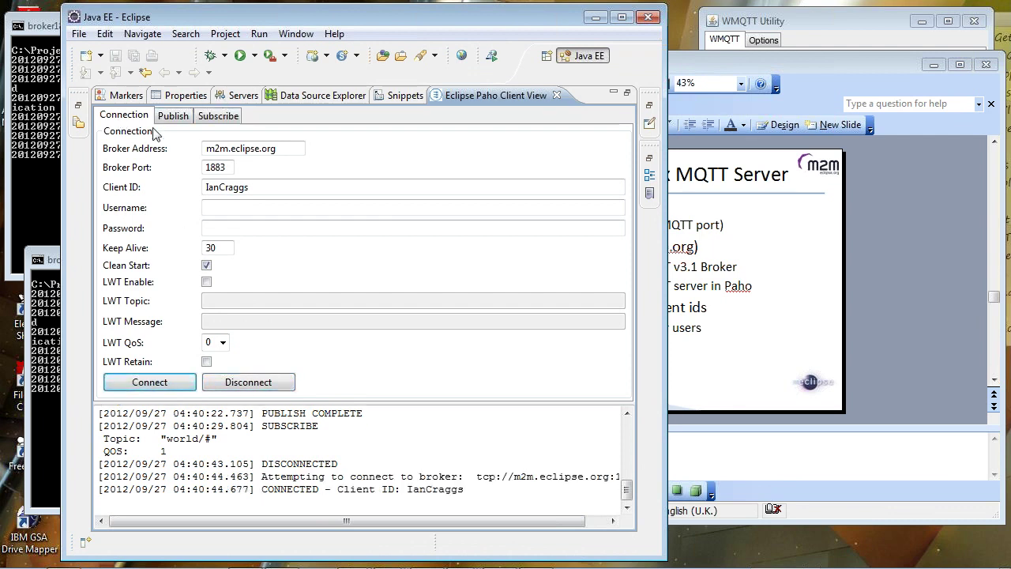
click(224, 119)
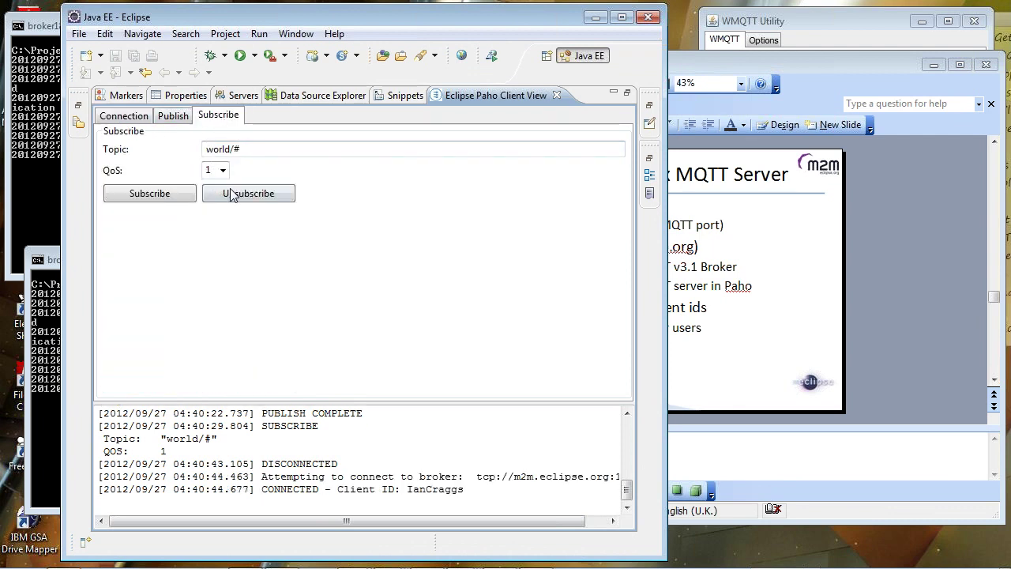
click(154, 197)
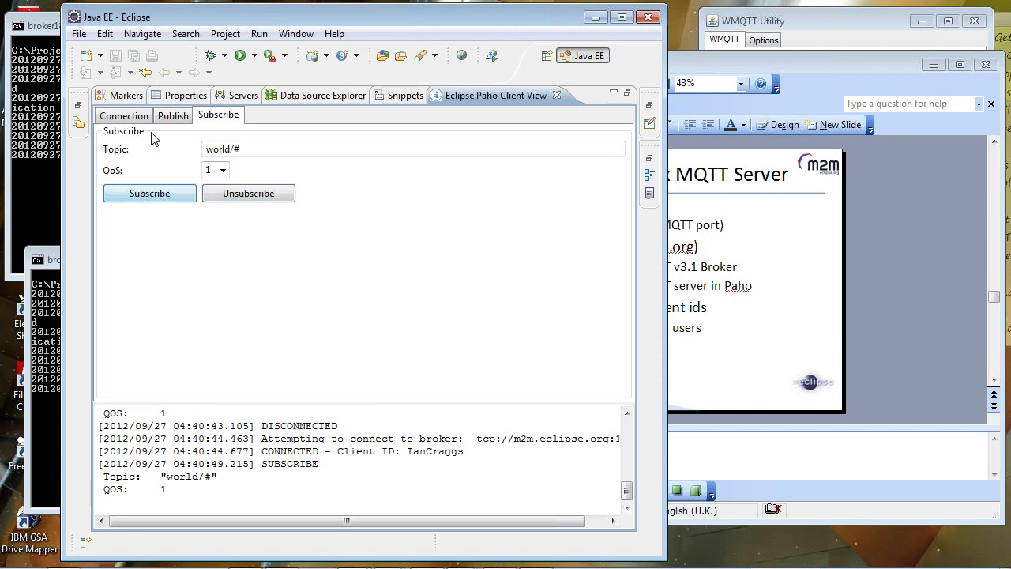
- Change the publish topic to "world" and publish the "hello" payload
click(173, 116)
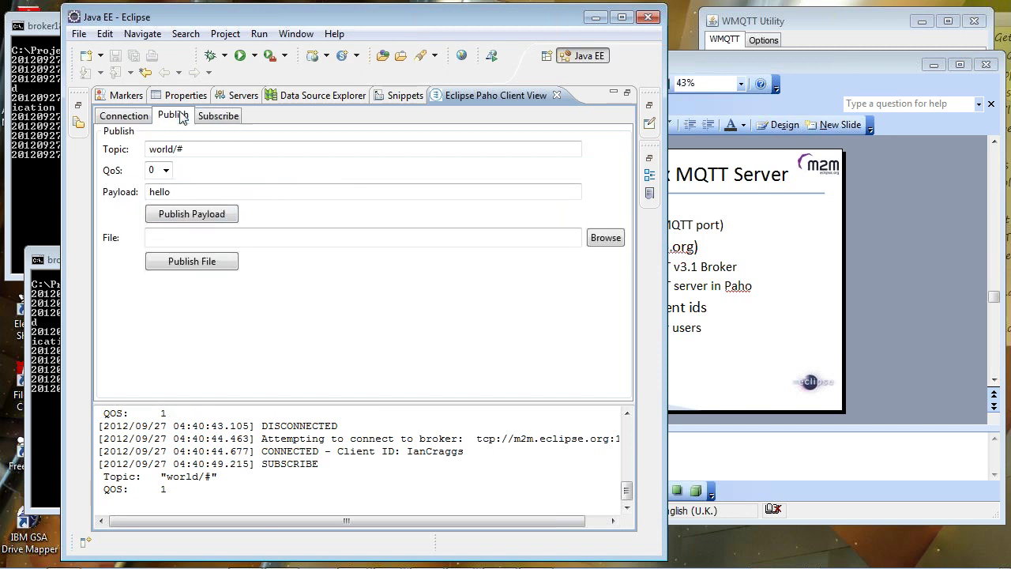
click(217, 151)
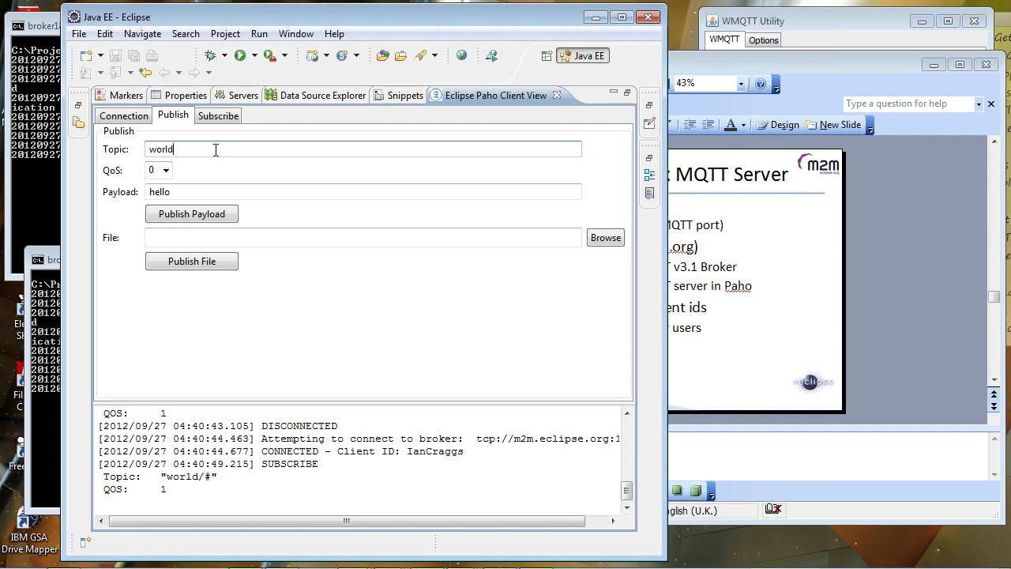
click(209, 216)
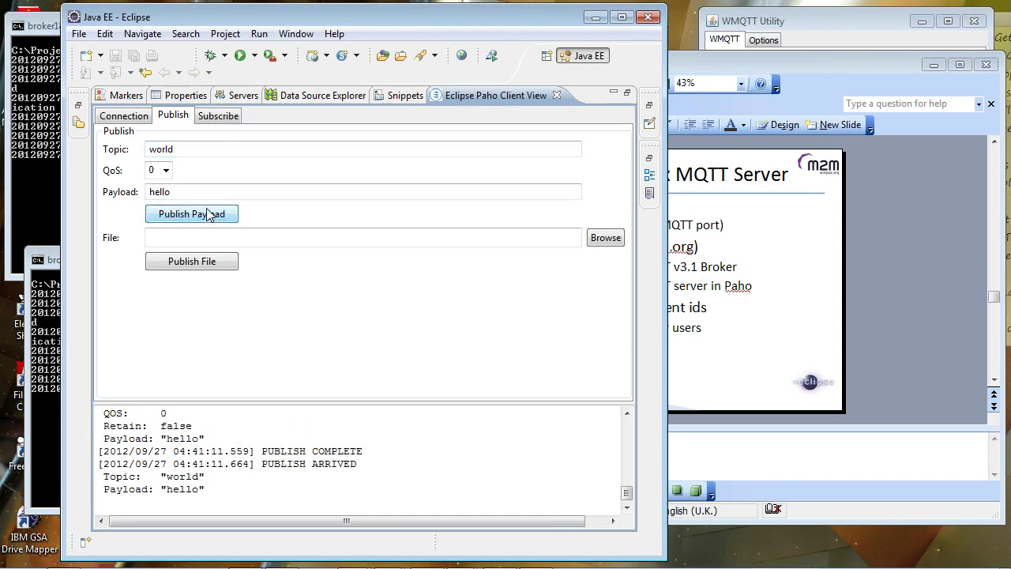
- Publish the "hello" payload to the subtopic "world/a"
click(207, 151)
text(/a)
click(210, 214)
- Publish the "hello" payload to the subtopic "world/b"
click(199, 151)
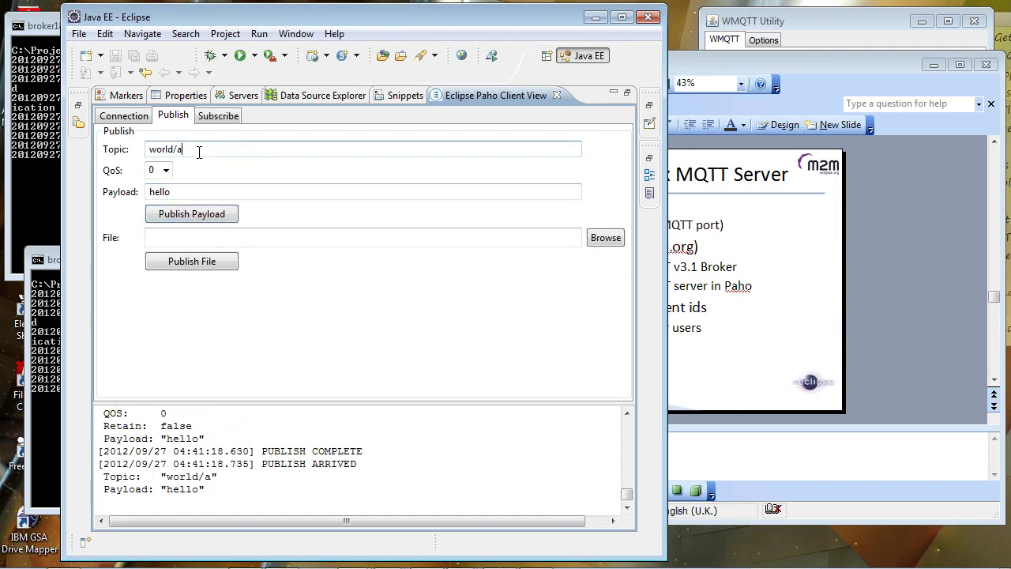
text(b)
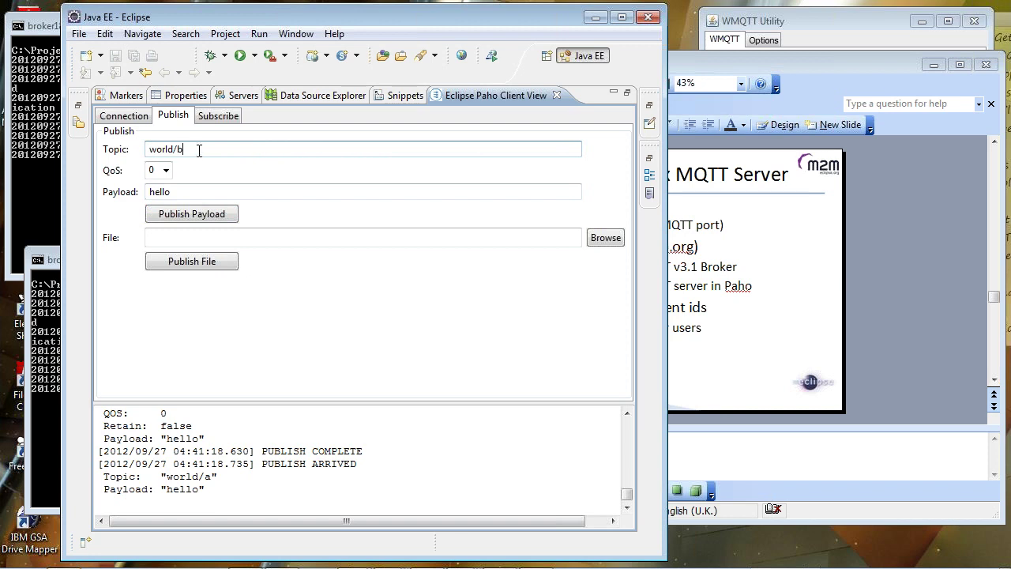
click(204, 216)
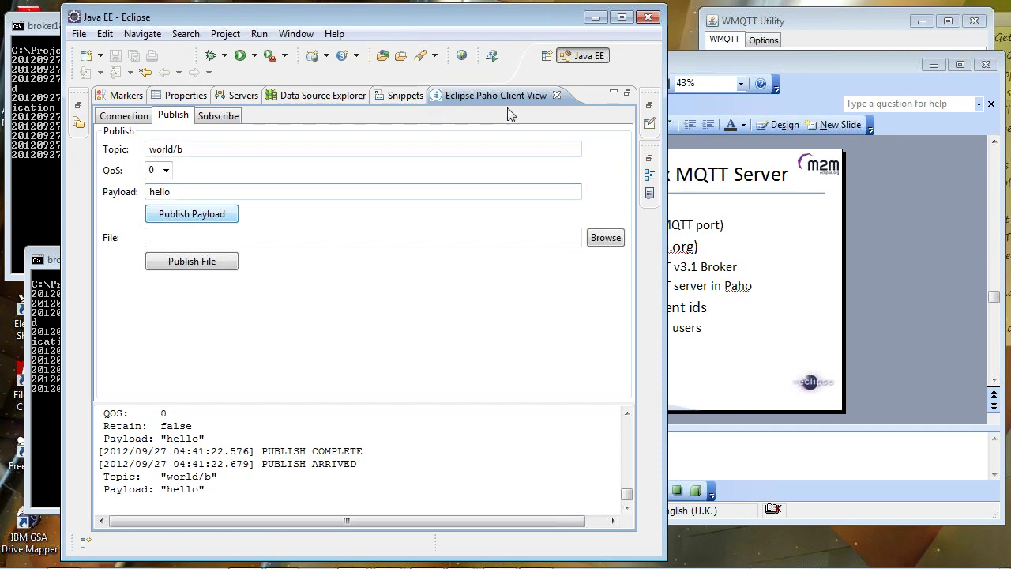
- Switch to the WMQTT Utility, open its client history window, and place the utility over the Eclipse window
drag(828, 25, 604, 25)
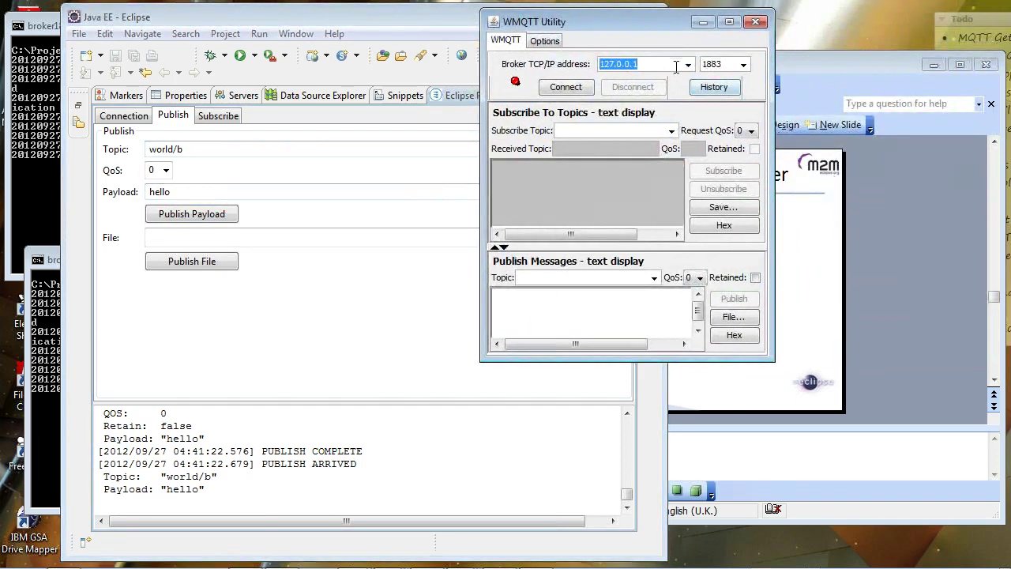
click(715, 88)
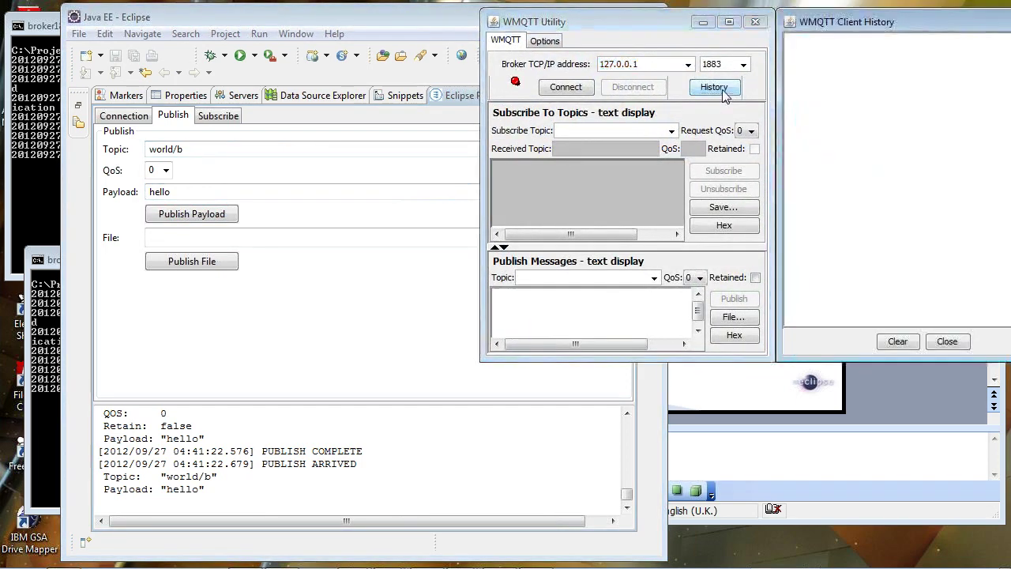
drag(585, 27, 497, 20)
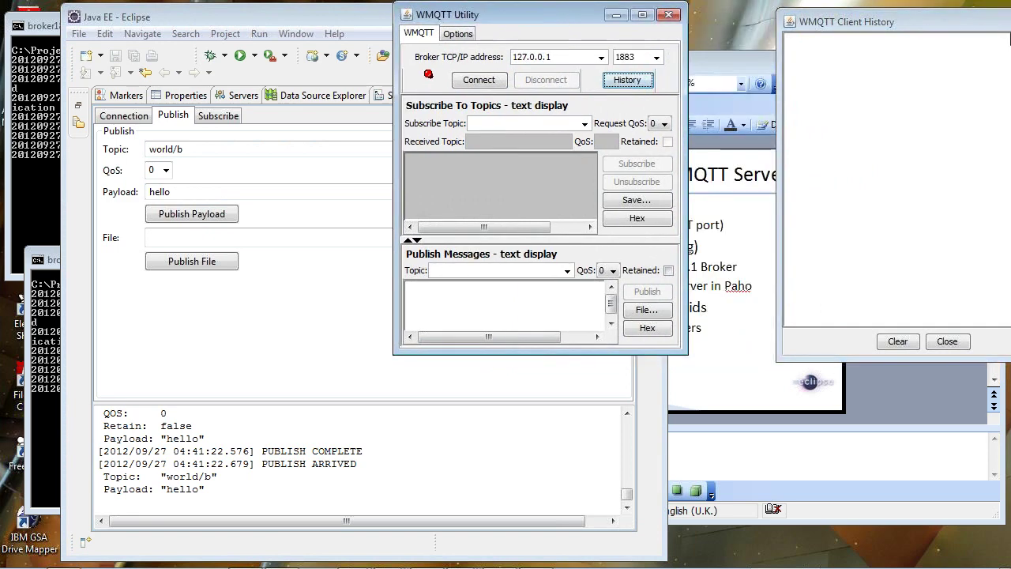
- Place the client history window beside the WMQTT Utility and connect the utility to the broker m2m.eclipse.org on port 1883
drag(936, 29, 848, 23)
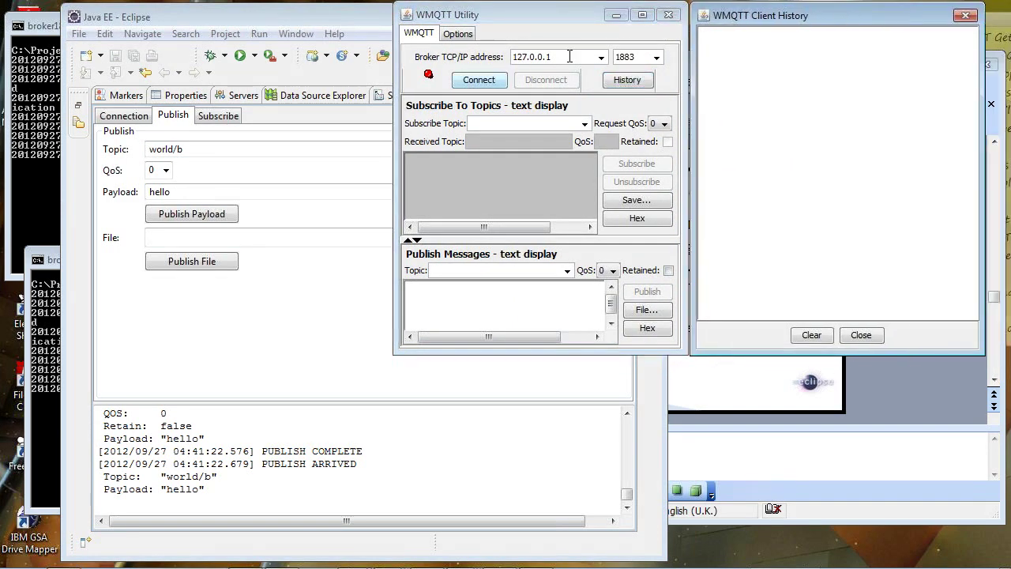
click(562, 59)
text(m2m)
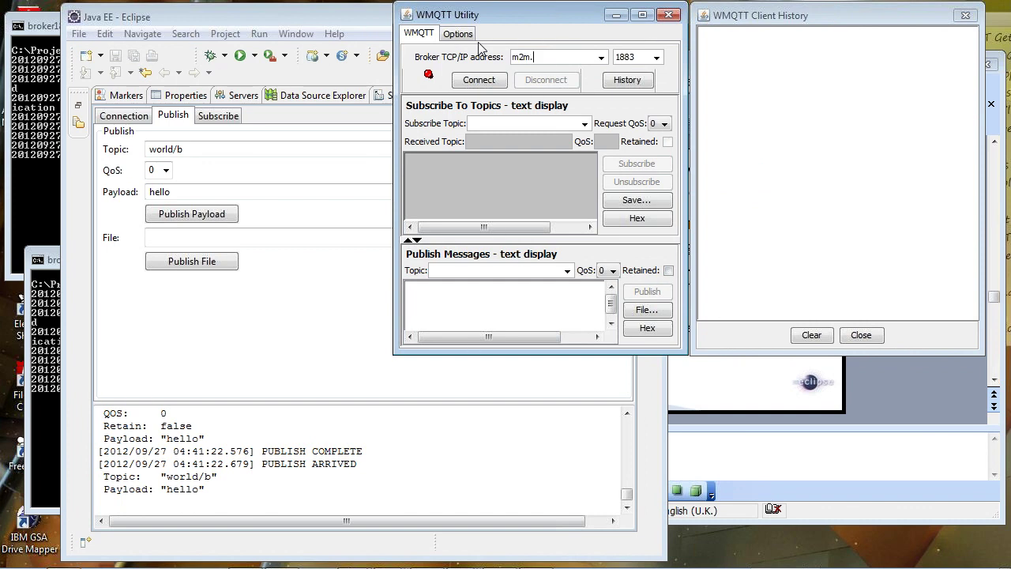
text(.eclipse.org)
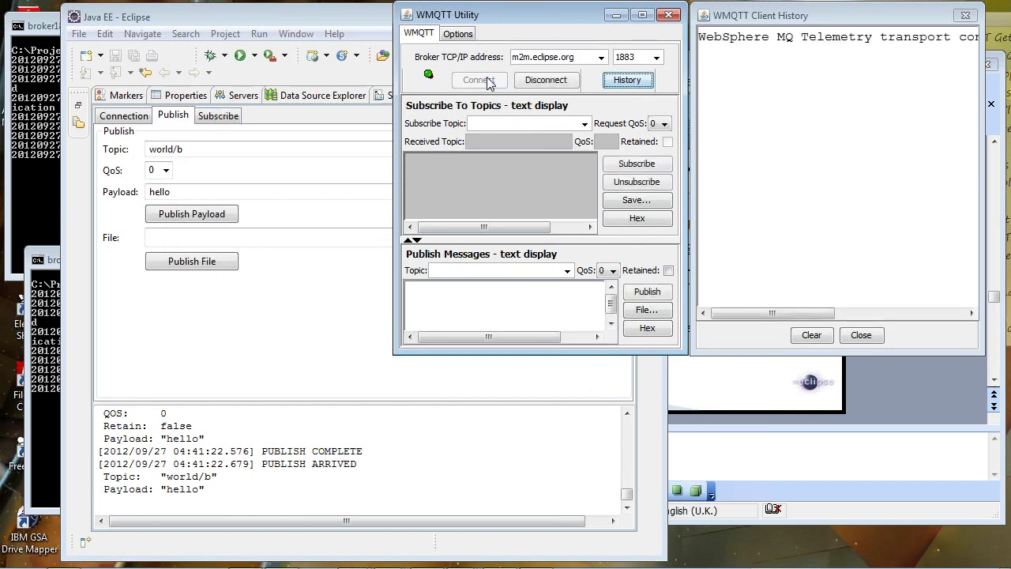
- Check the utility's session options and subscribe to the topic "world/#" with QoS 0
click(458, 34)
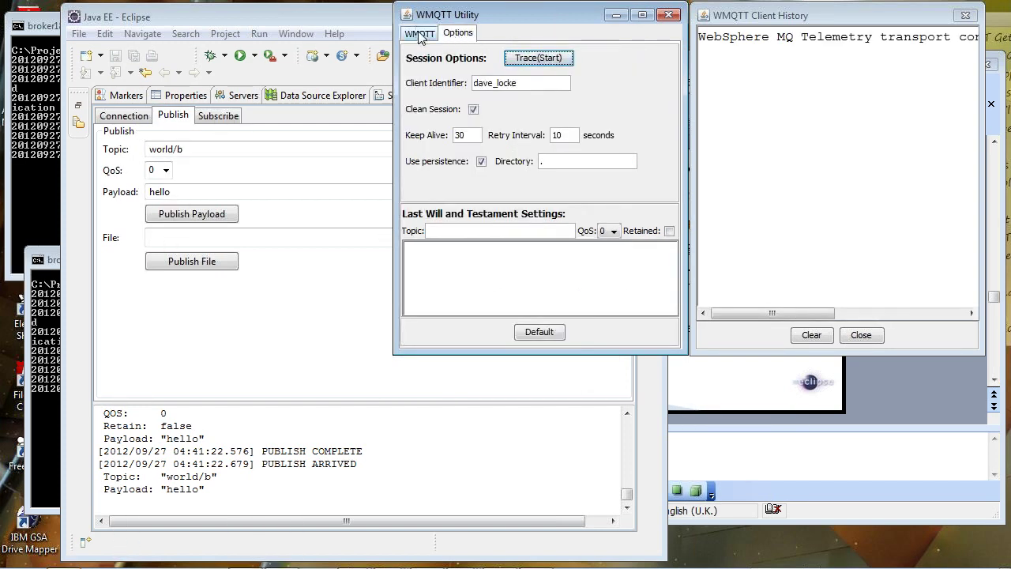
click(420, 35)
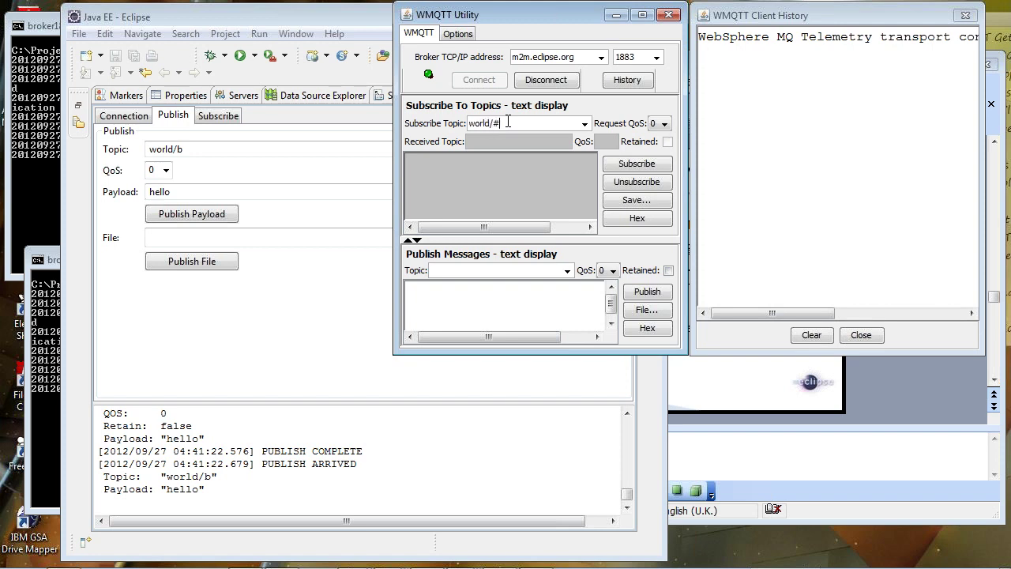
click(632, 163)
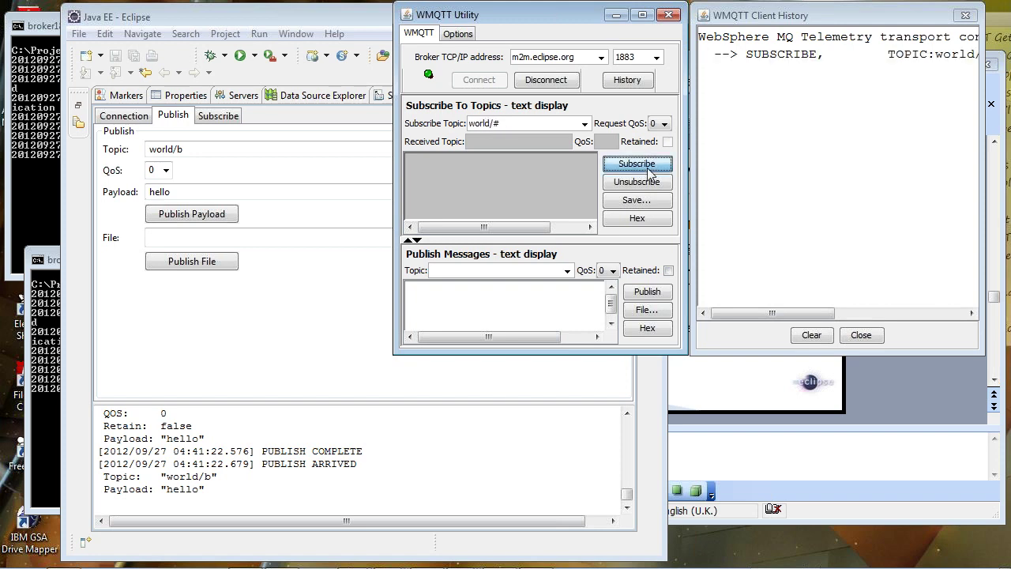
- Switch to Eclipse and publish the "hello" payload to "world/b" from the Paho client view
click(192, 214)
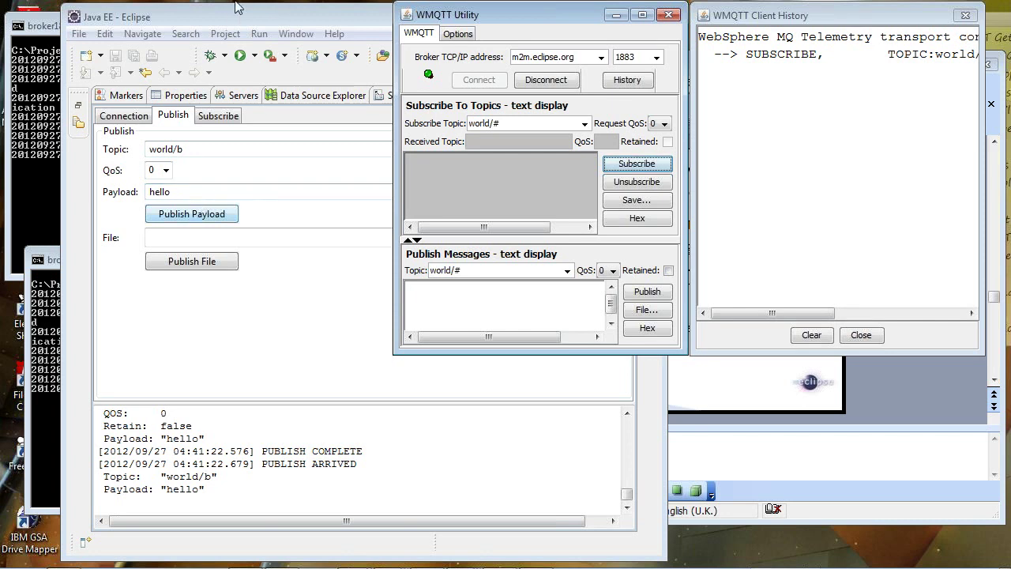
click(242, 15)
click(205, 217)
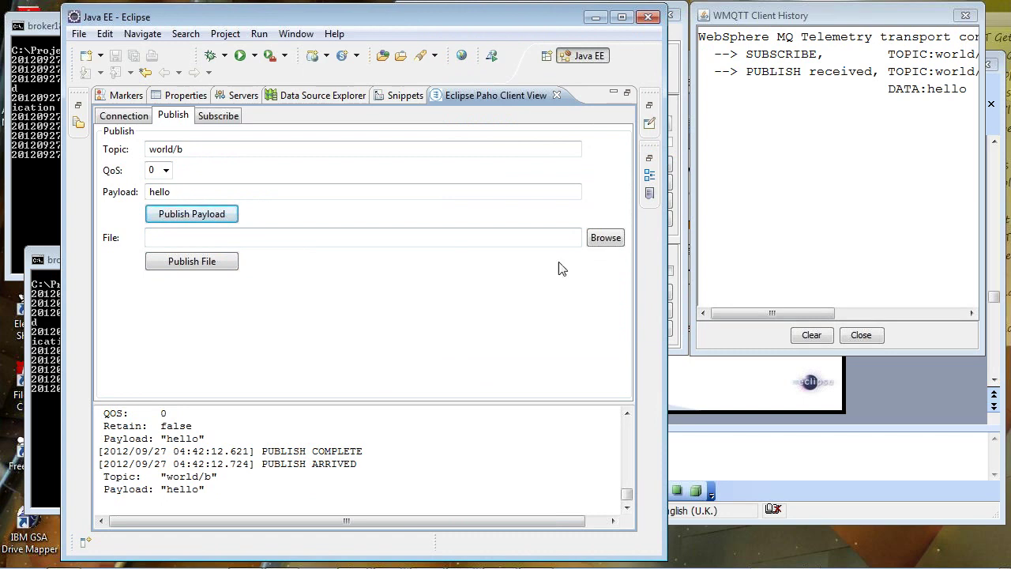
- Switch back to the WMQTT Utility and publish the message "retained" to the topic "world" with the retained flag enabled
click(770, 210)
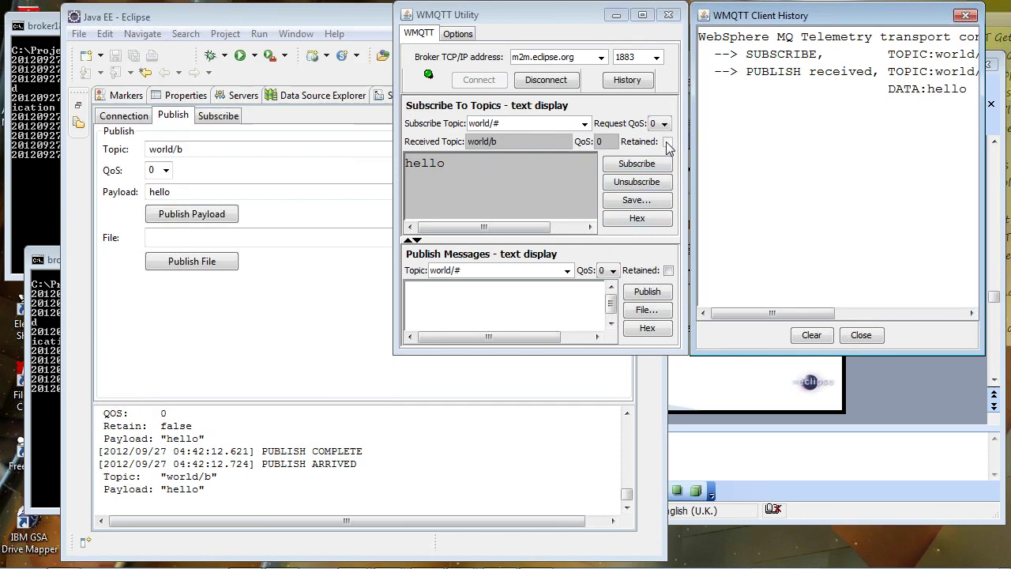
click(668, 271)
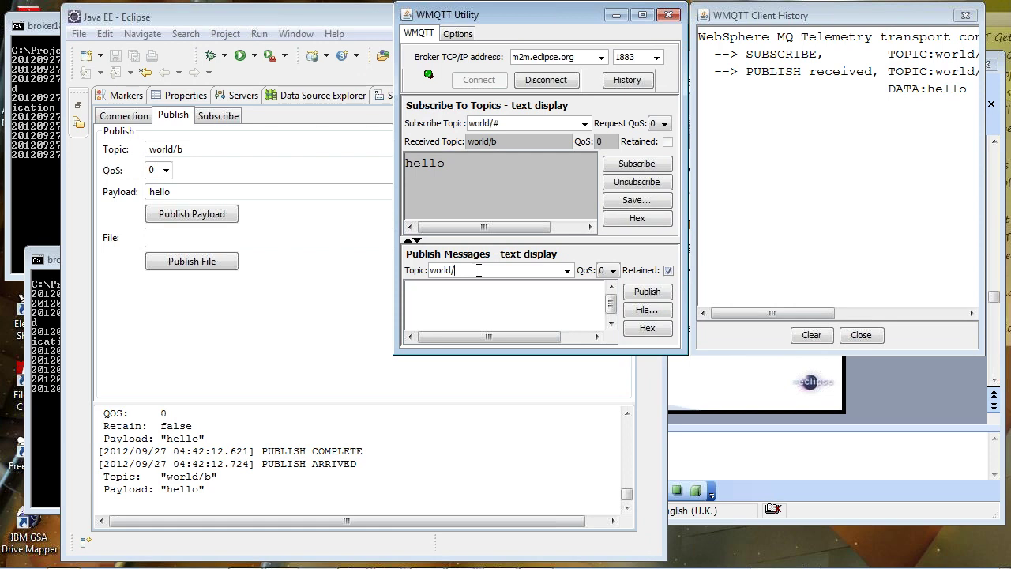
click(479, 270)
text(retained)
key(BackSpace)
key(BackSpace)
key(BackSpace)
key(BackSpace)
text(e)
key(BackSpace)
text(ined)
click(648, 292)
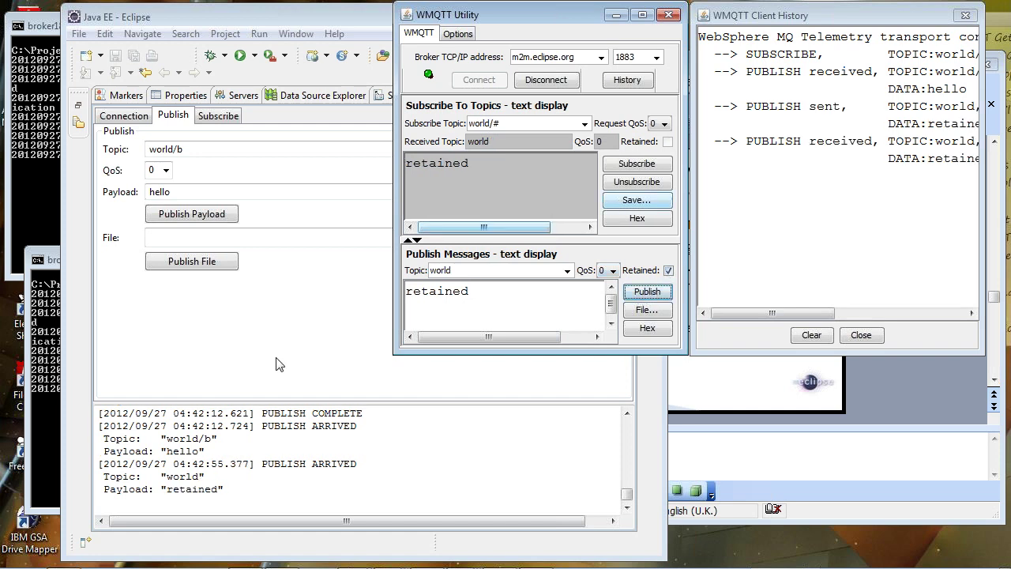
- Switch to Eclipse and subscribe the Paho client to the topic "world" with QoS 1
click(224, 117)
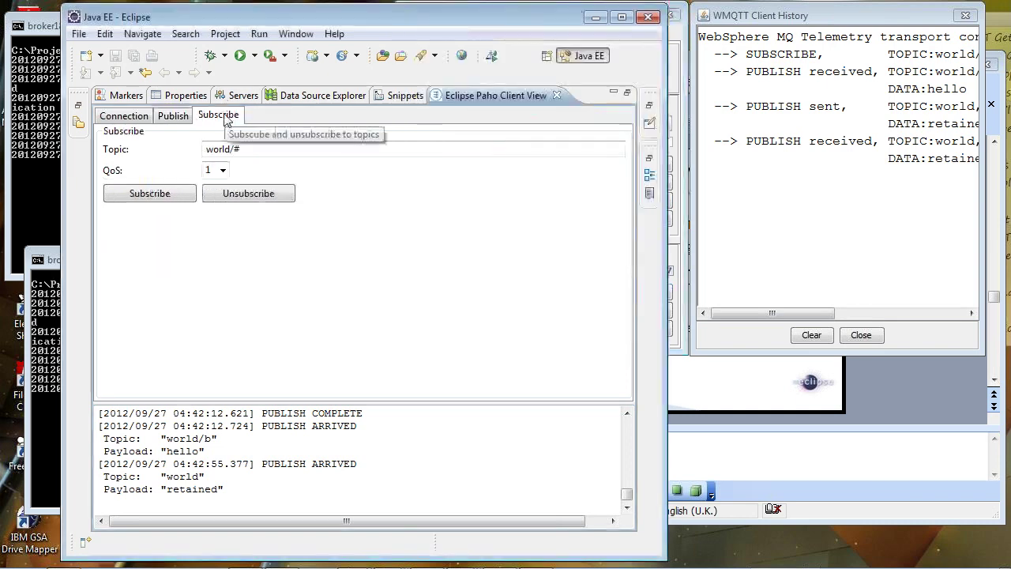
click(270, 150)
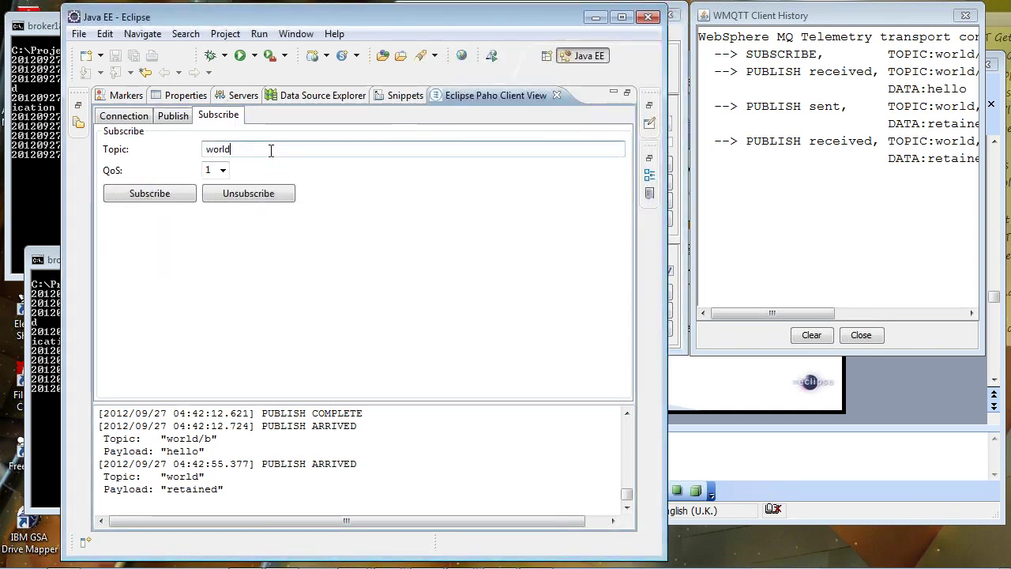
click(188, 200)
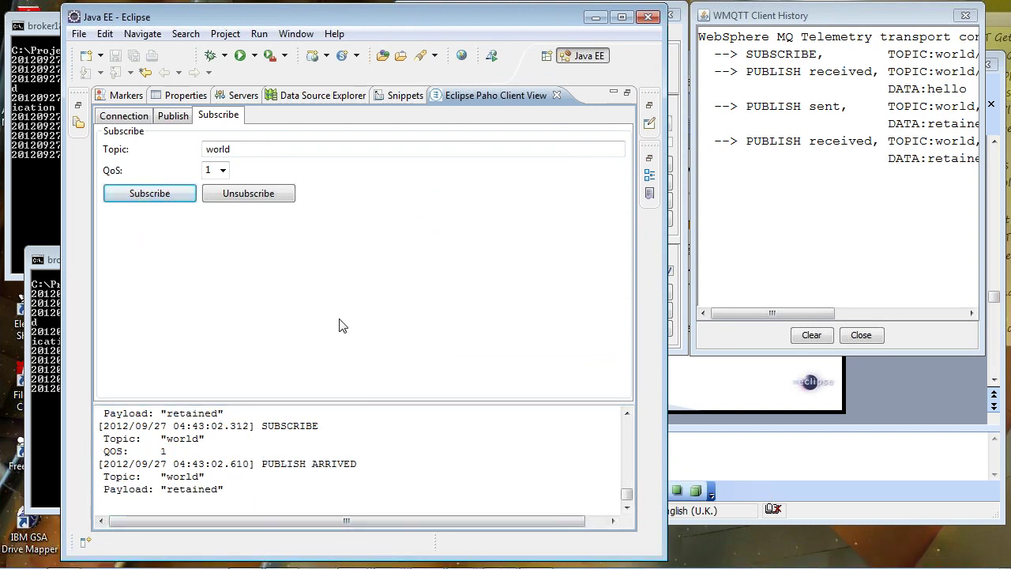
- Disconnect the WMQTT Utility and define a last will message "help" on the topic "world"
click(820, 220)
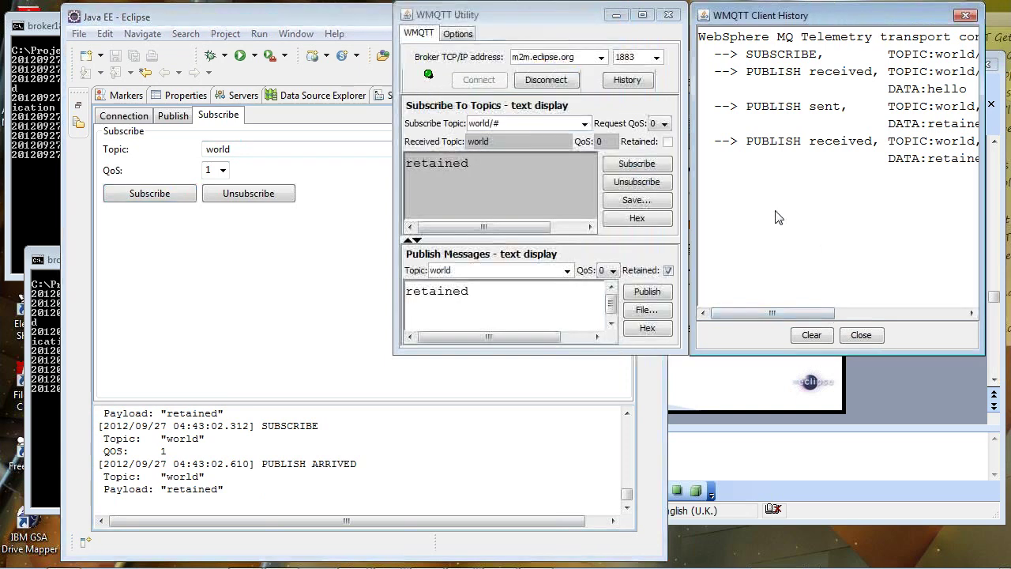
click(547, 80)
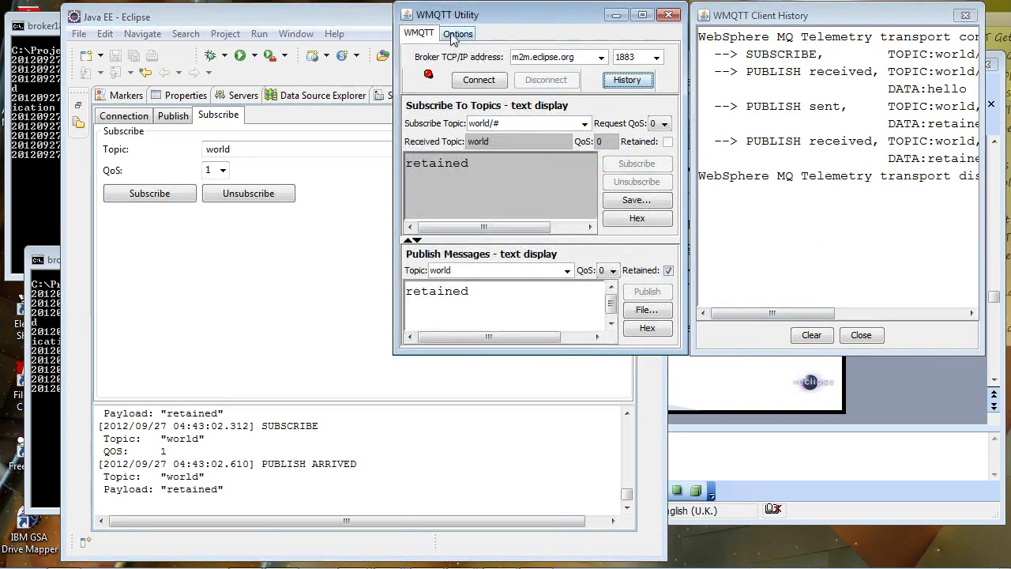
click(457, 34)
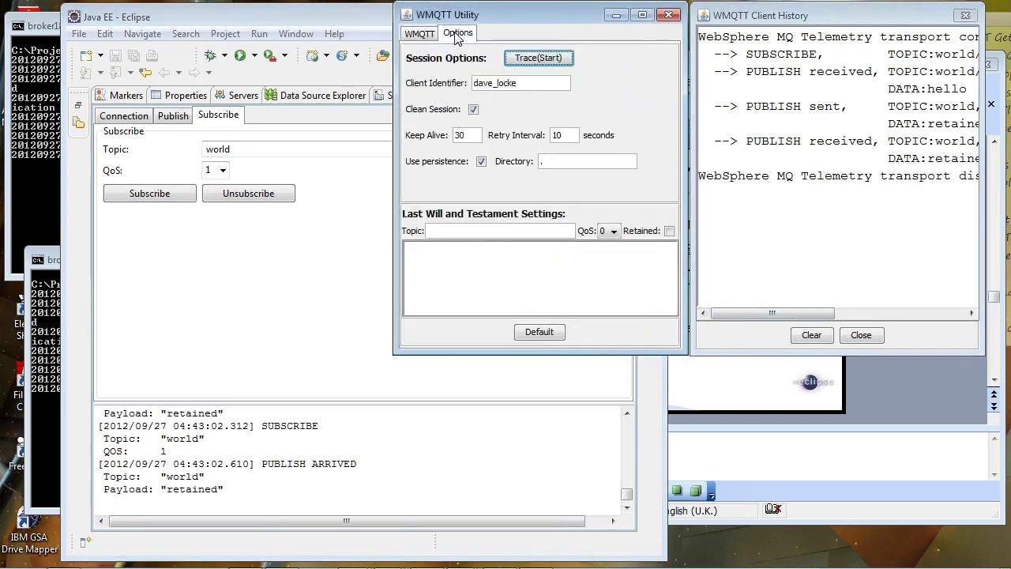
click(505, 229)
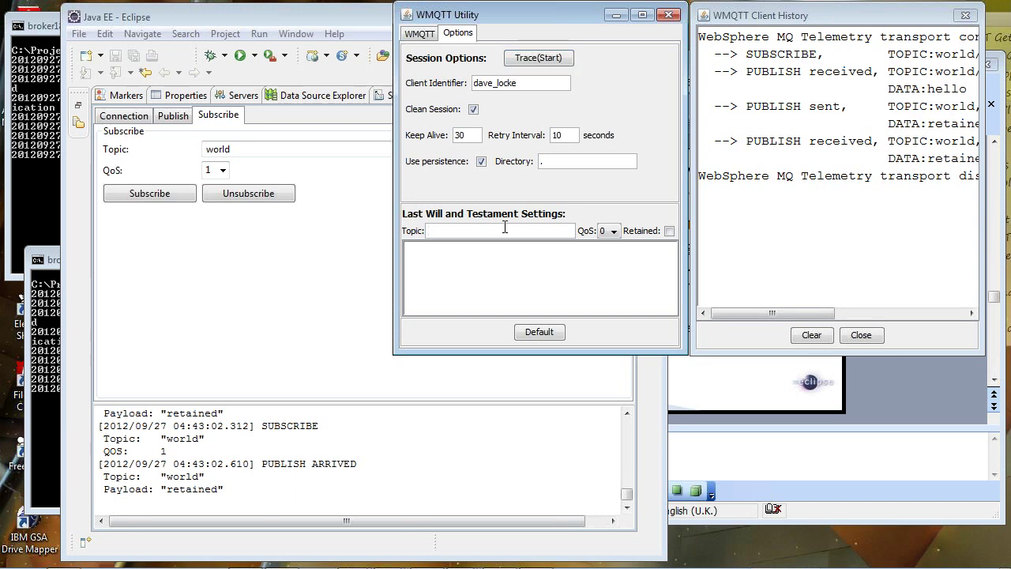
text(worlhell)
key(BackSpace)
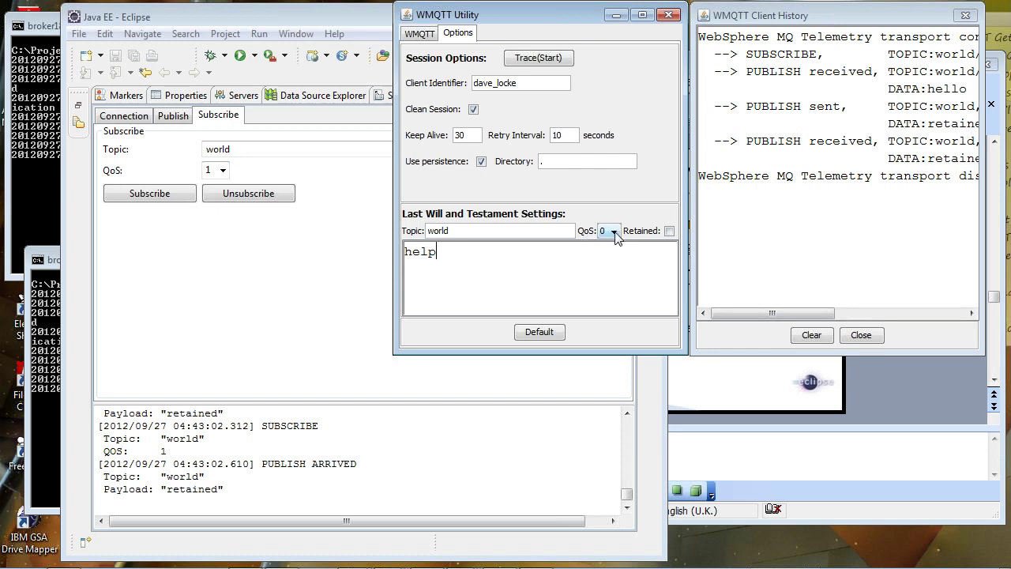
- Choose the last will's QoS level and reconnect the utility to m2m.eclipse.org
click(615, 236)
click(610, 257)
click(420, 36)
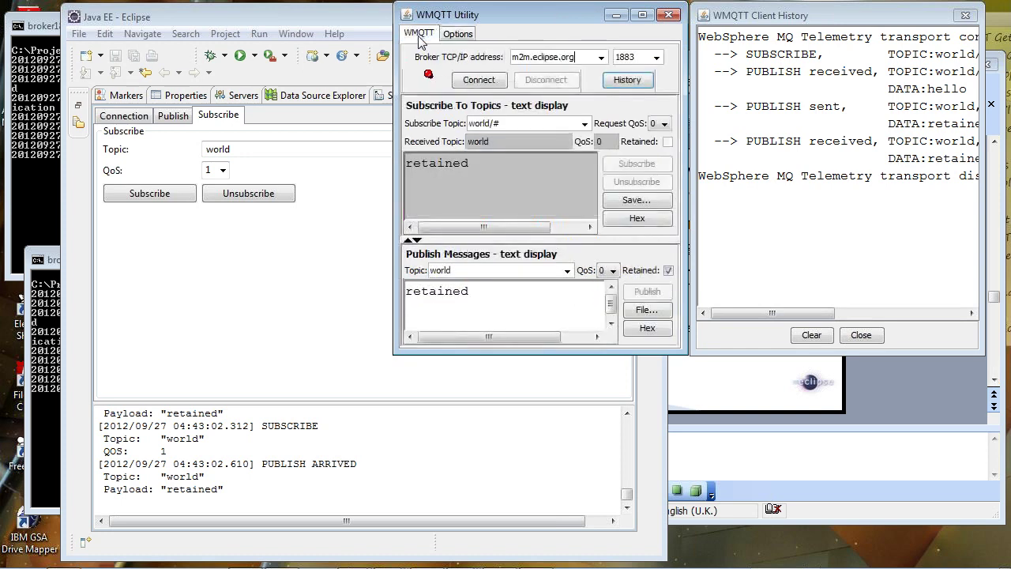
click(484, 82)
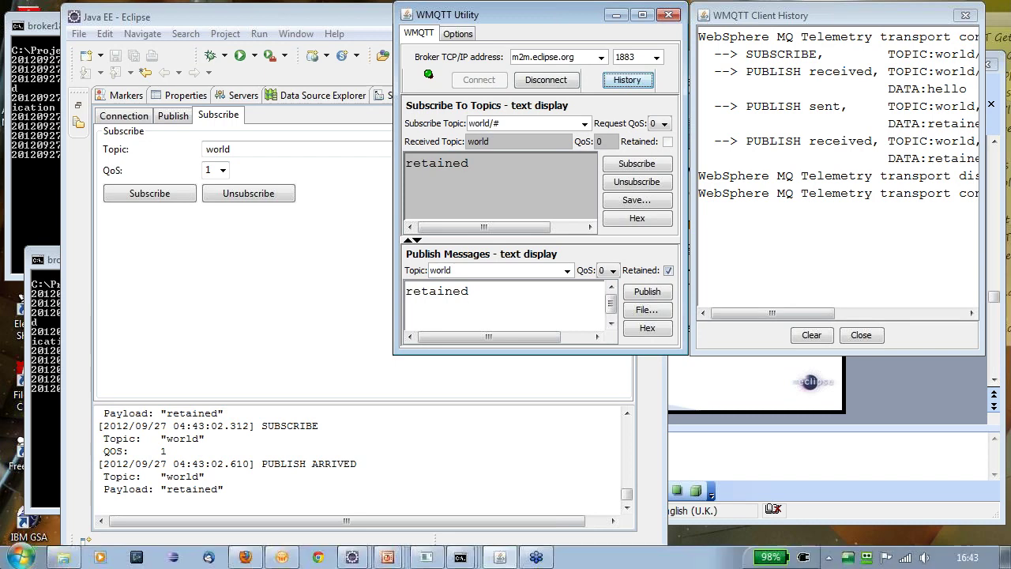
- Bring up the MQTT Sample Client console and close it to kill the WMQTT client without a clean disconnect
click(460, 557)
click(460, 526)
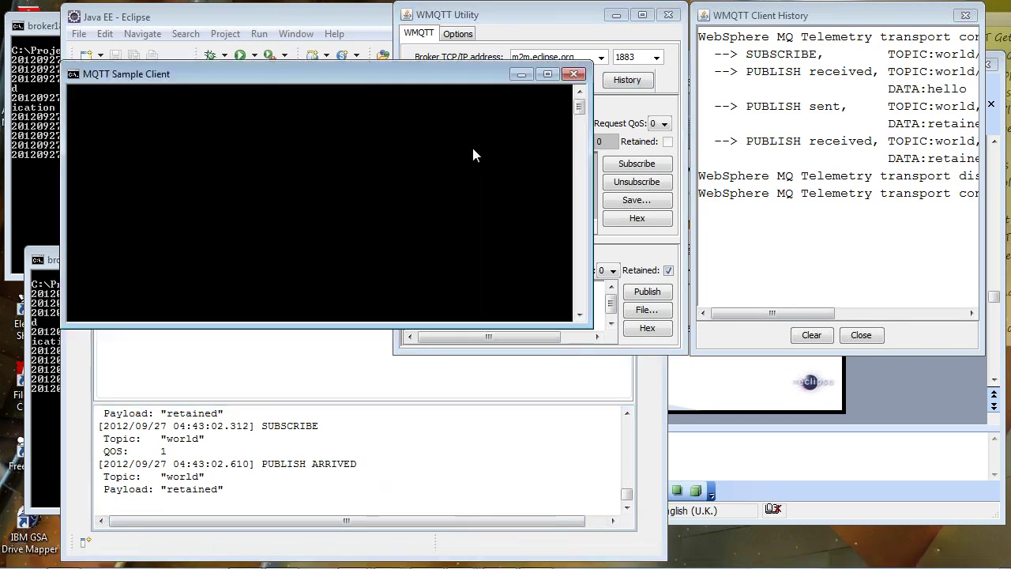
click(575, 74)
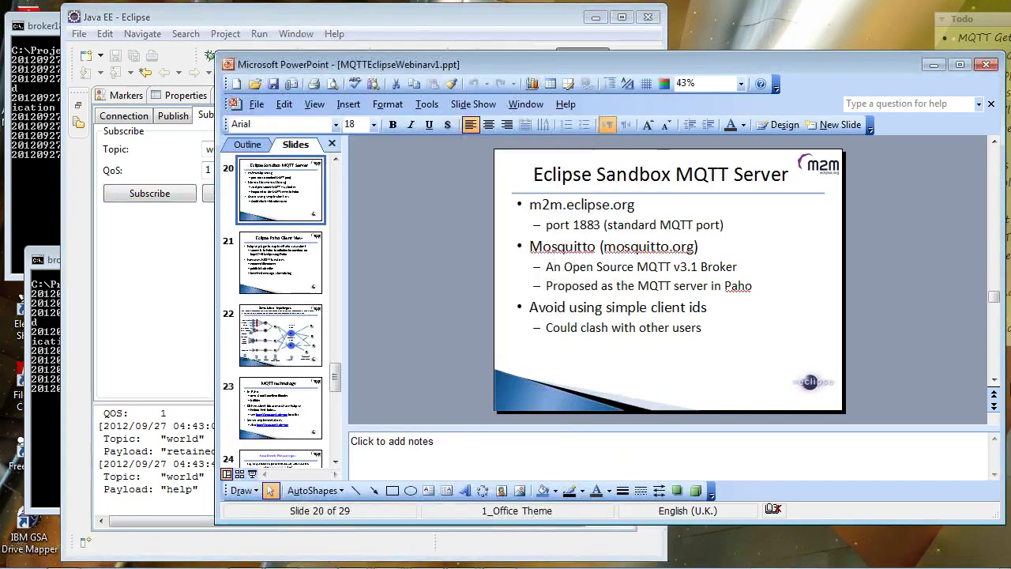
- Switch to PowerPoint, start the slide show from slide 20, and advance to the Simulated Topologies slide
click(687, 92)
click(282, 458)
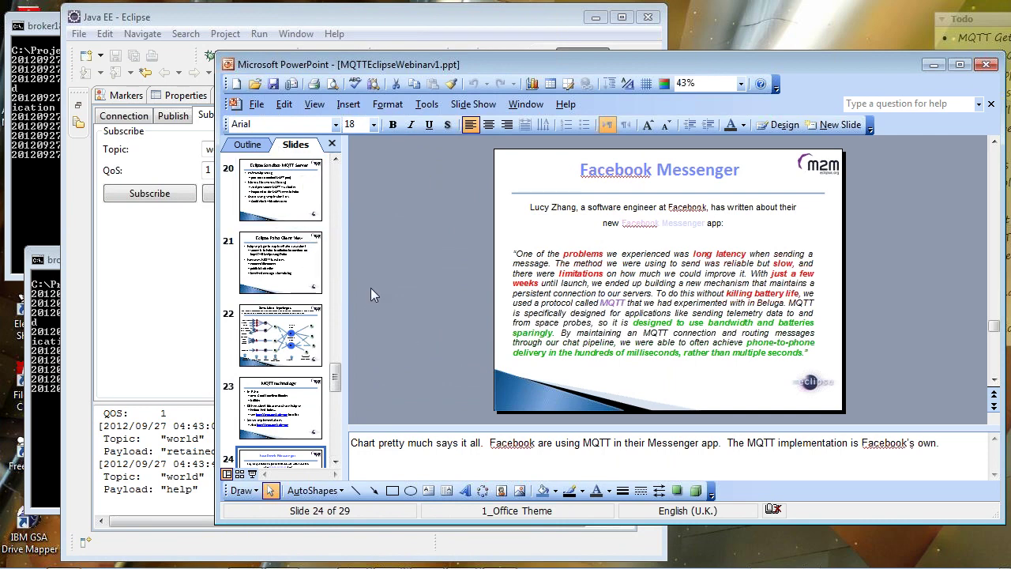
scroll(338, 277, up, 3)
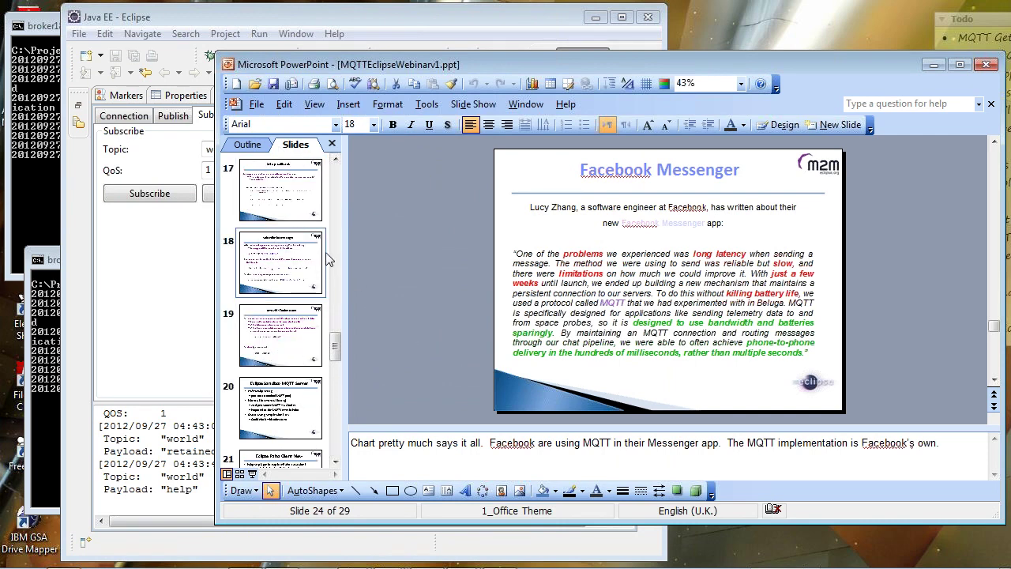
click(284, 423)
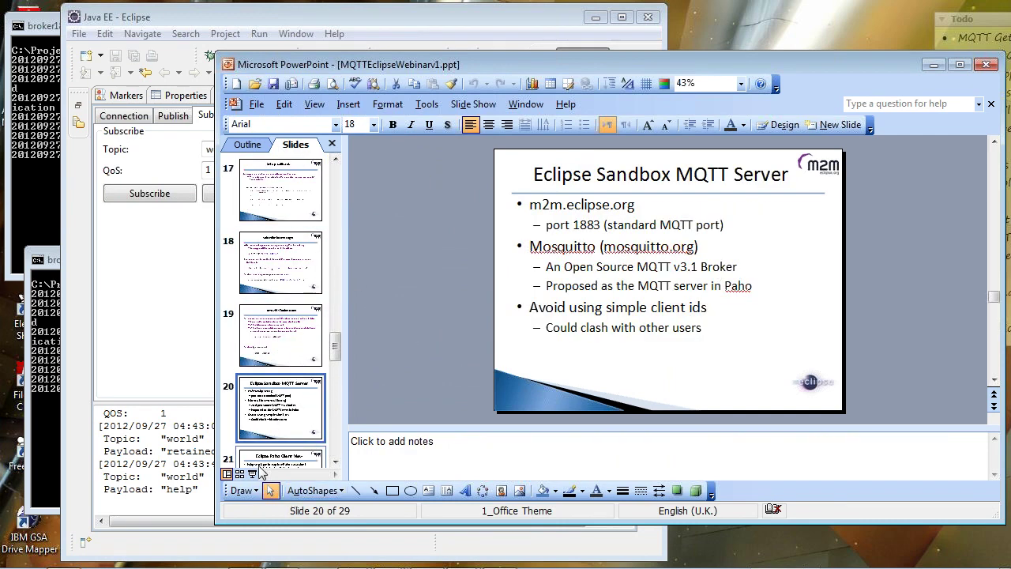
click(253, 473)
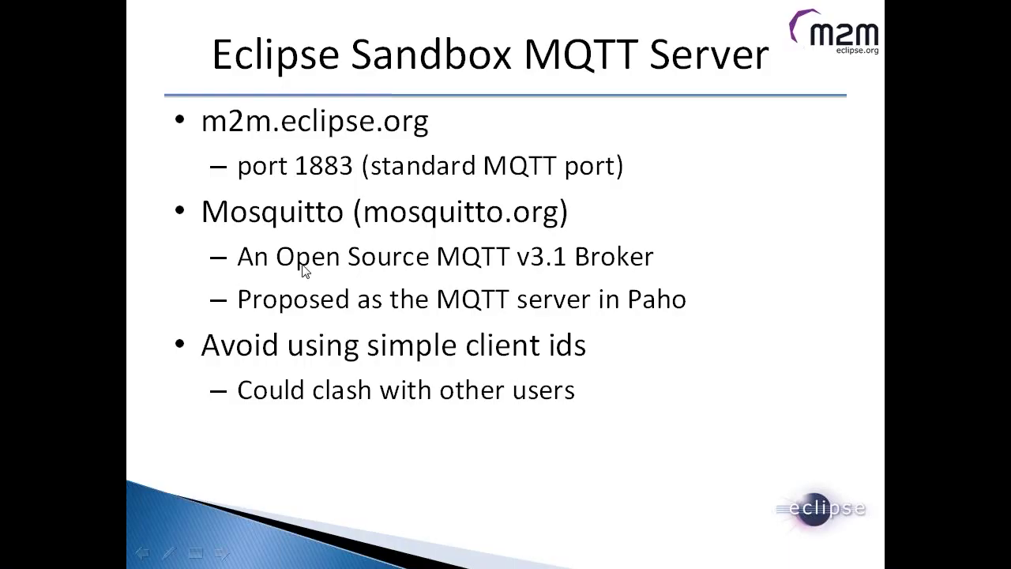
click(338, 275)
click(338, 275)
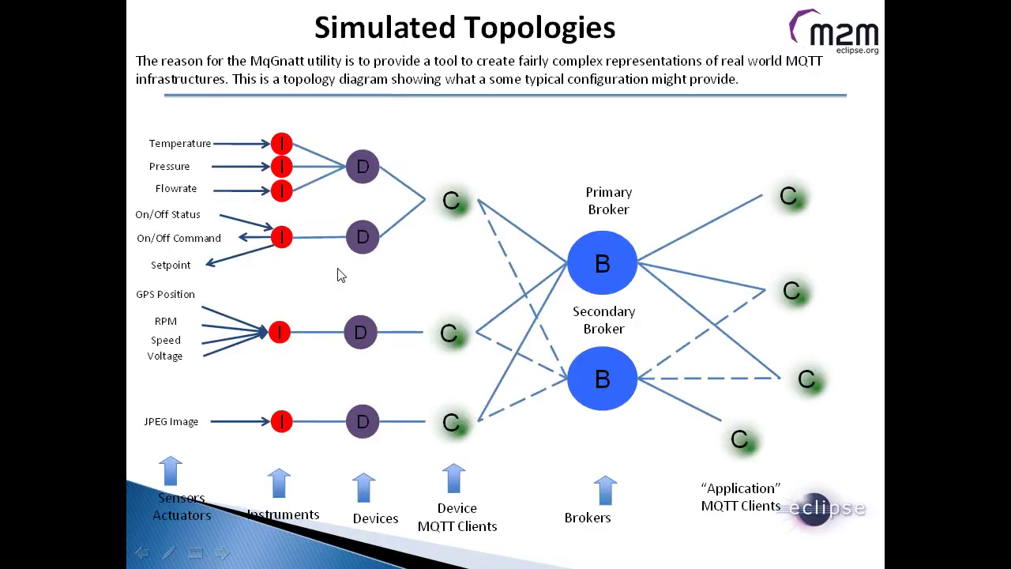
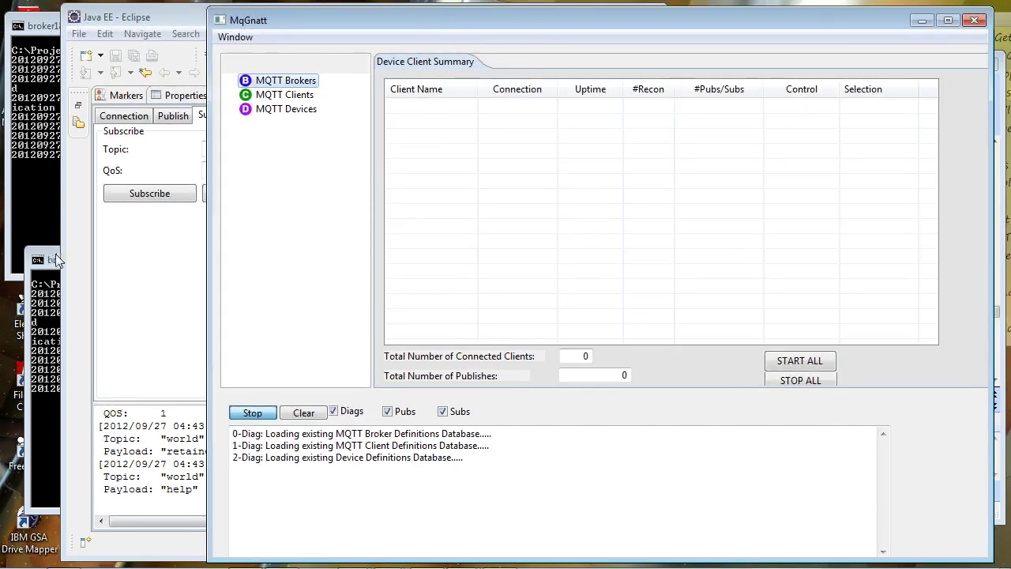
- Bring the broker1884 and broker1883 console windows to the front and arrange them one above the other
drag(61, 264, 51, 283)
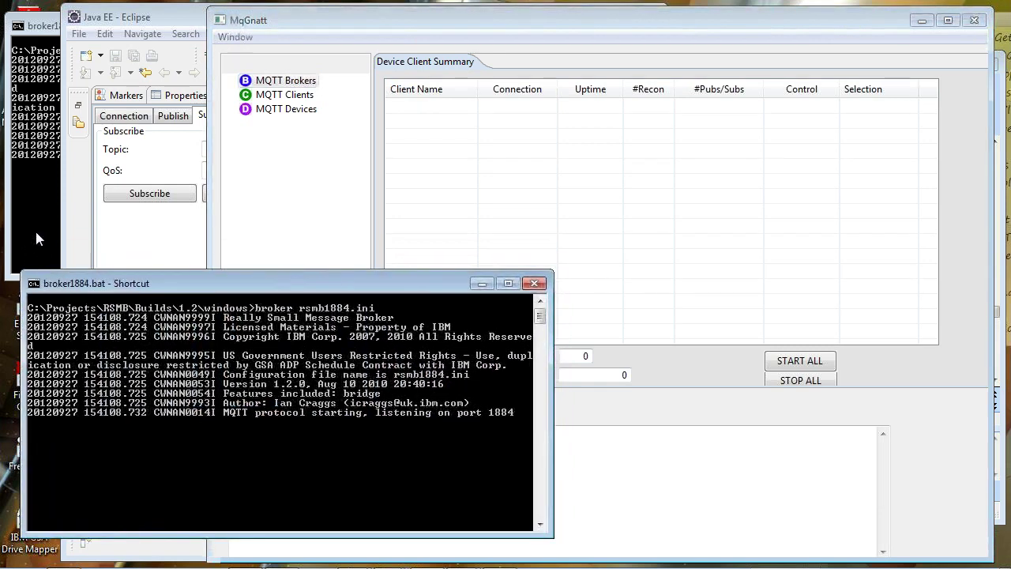
click(35, 228)
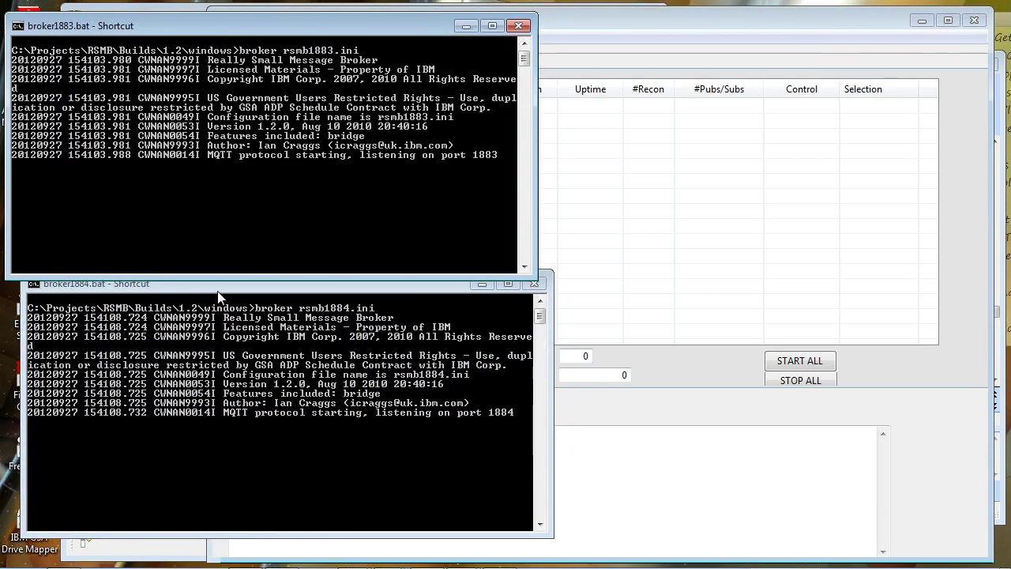
drag(223, 290, 212, 301)
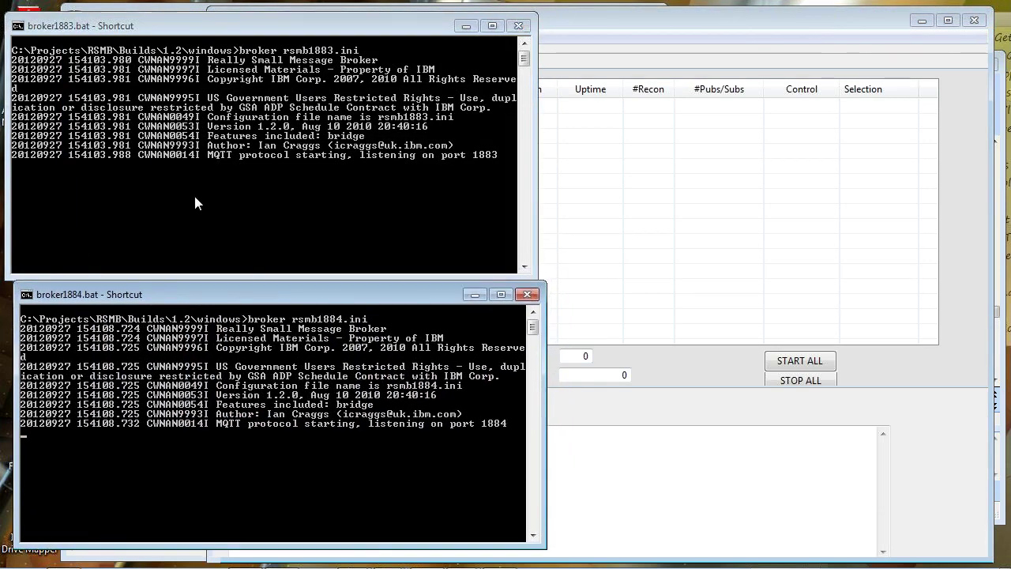
click(220, 30)
drag(220, 28, 227, 17)
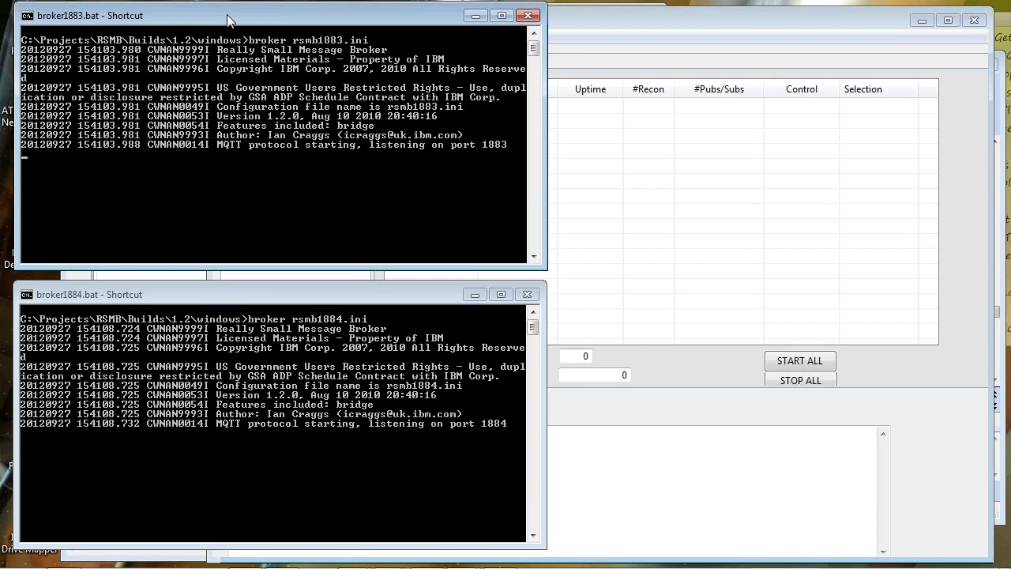
- Switch to MqGnatt and expand the MQTT Brokers list to show its defined brokers
click(643, 23)
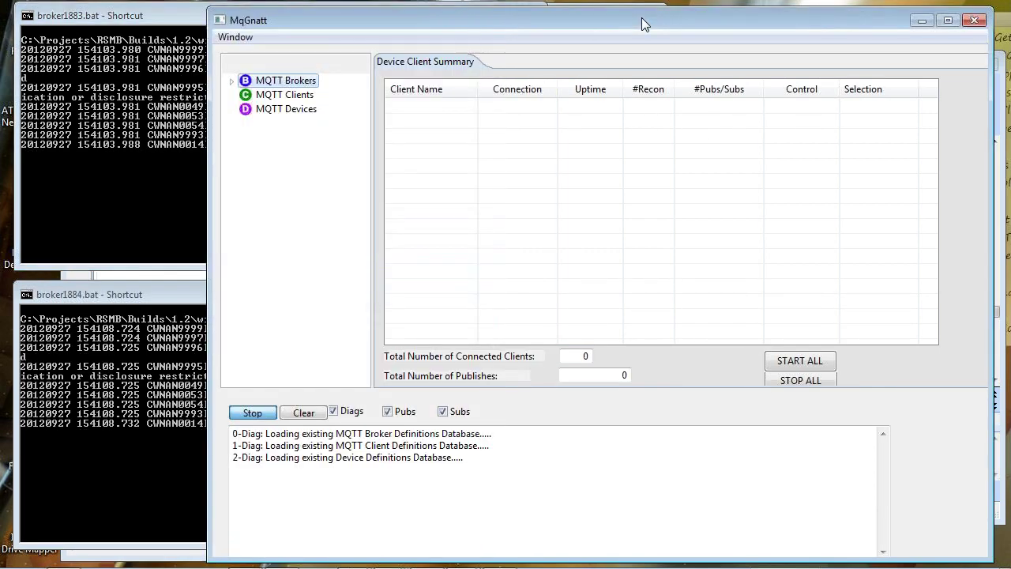
click(231, 81)
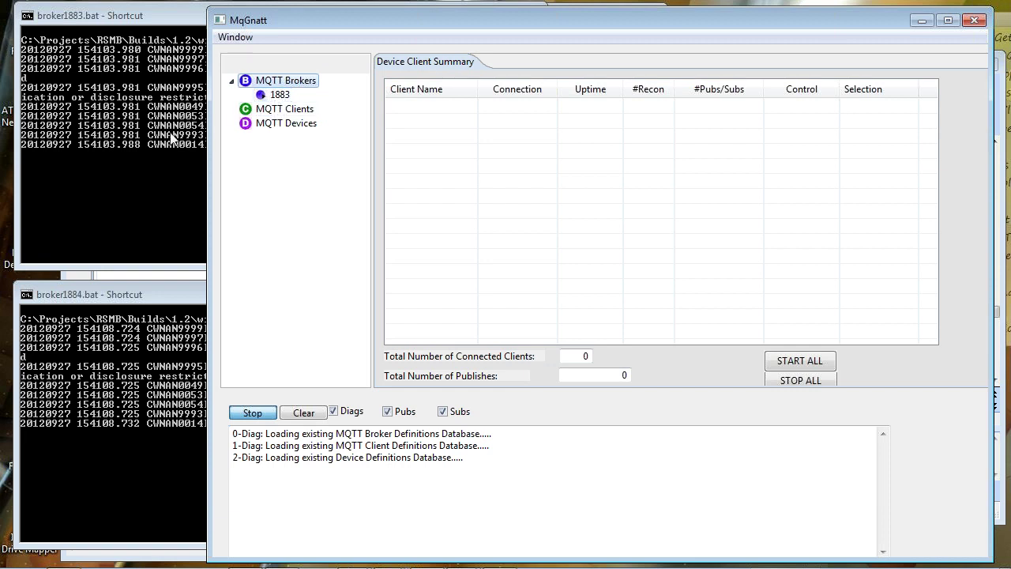
- Bring the broker1883 and broker1884 consoles forward to check their listening ports, and return to MqGnatt
click(135, 16)
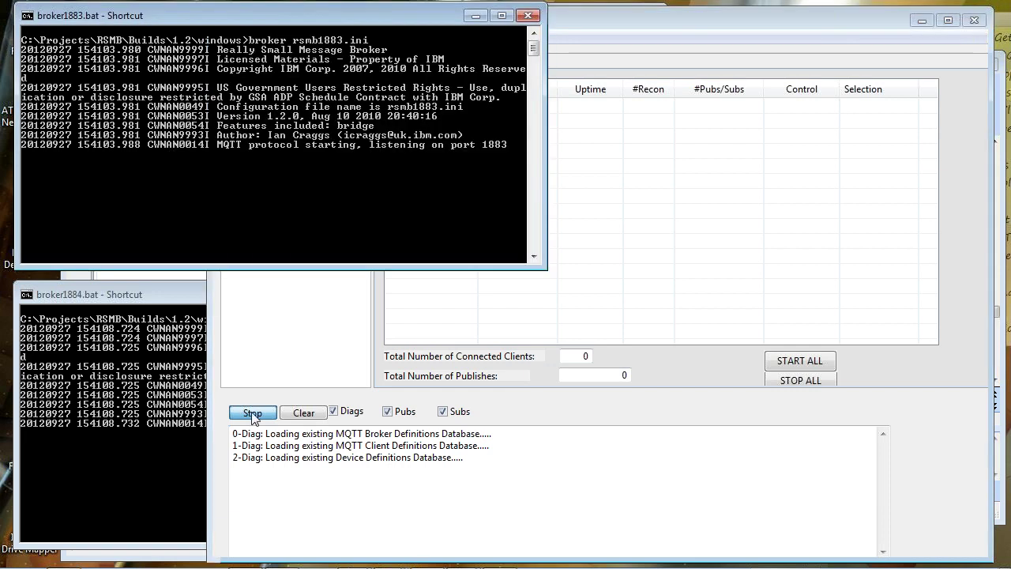
click(172, 304)
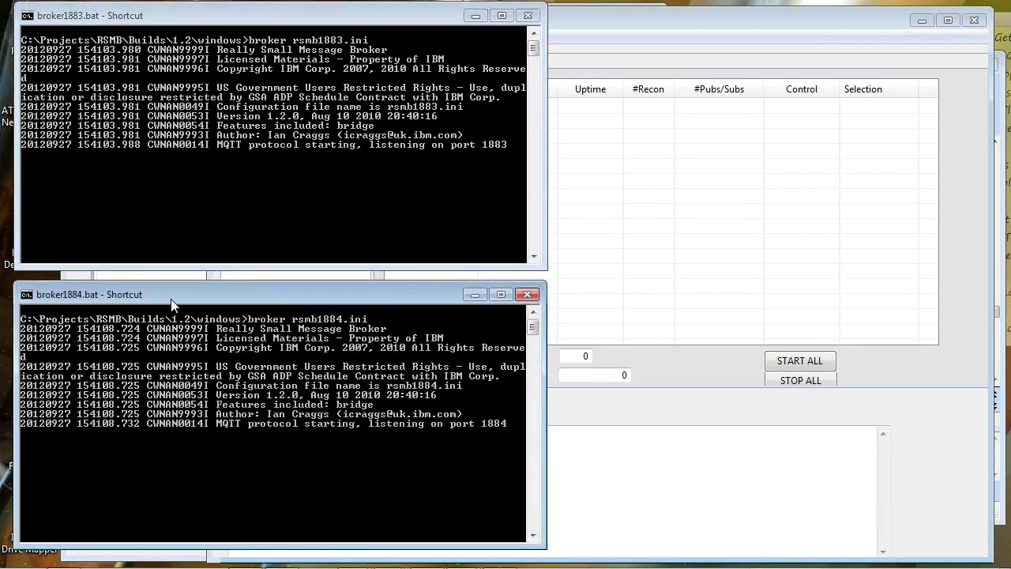
click(648, 26)
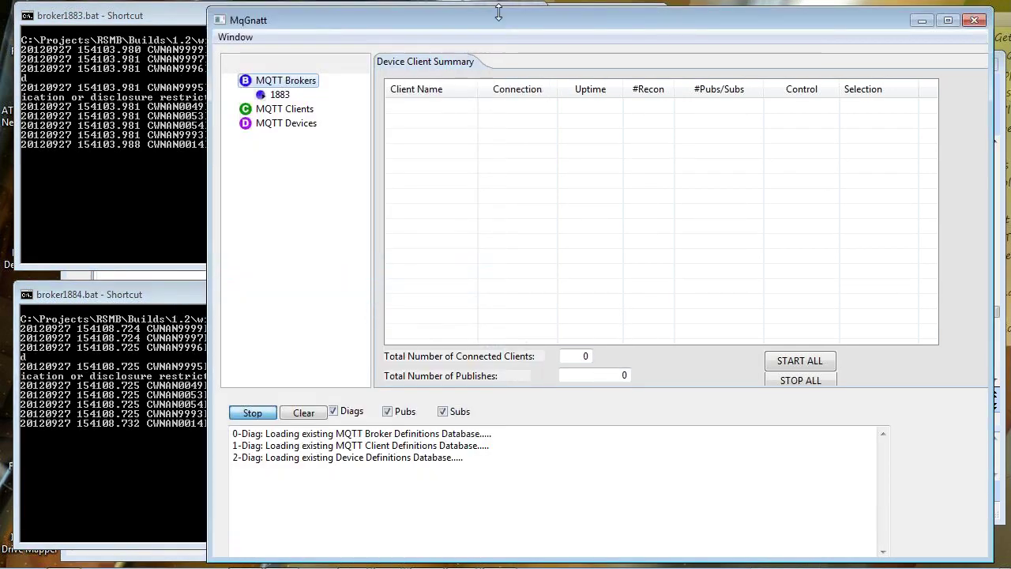
- Add a broker configuration named 1884 with port 1884, apply it, and expand the MQTT Brokers list
right_click(281, 98)
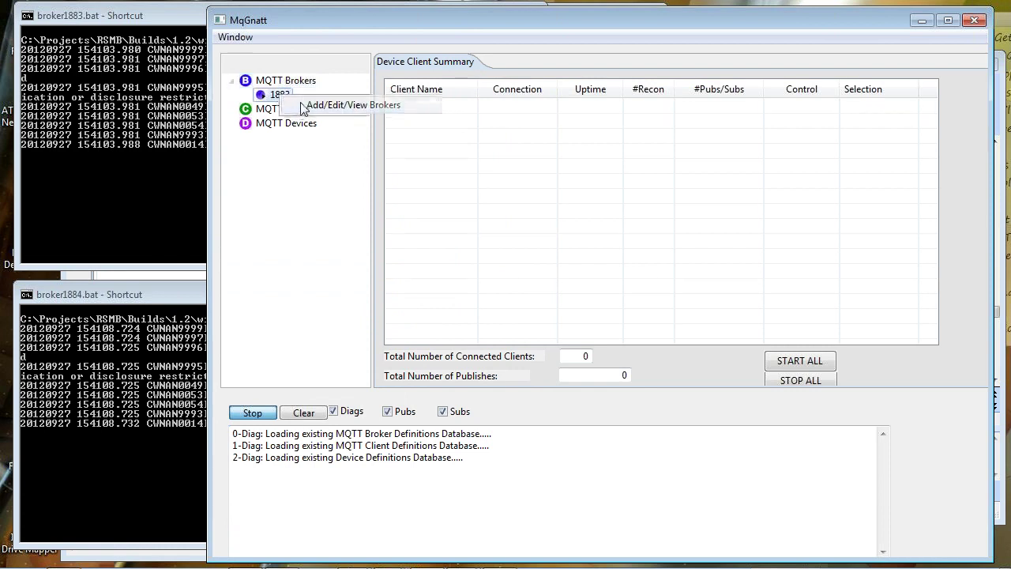
click(302, 105)
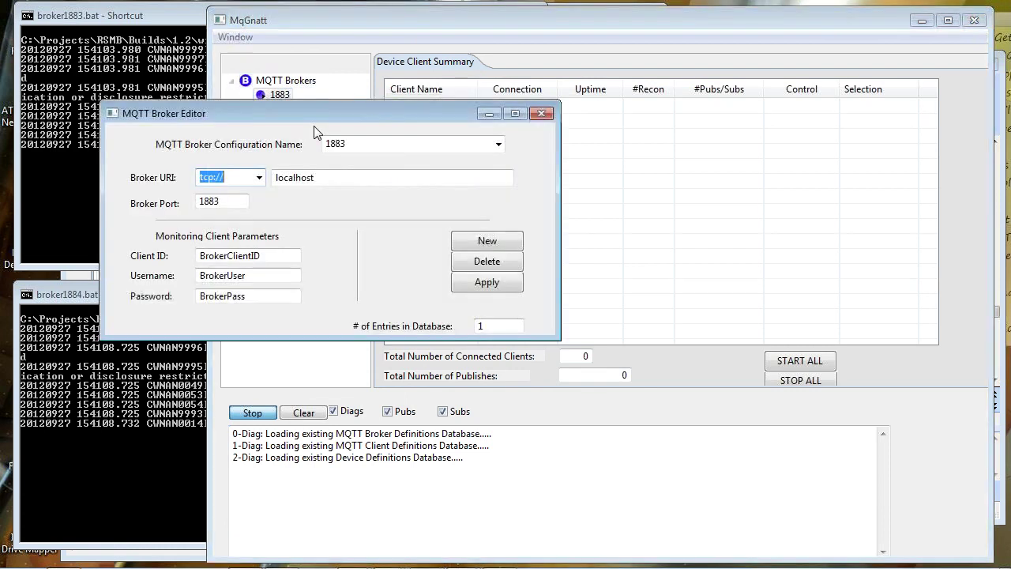
click(503, 249)
text(1884)
click(236, 200)
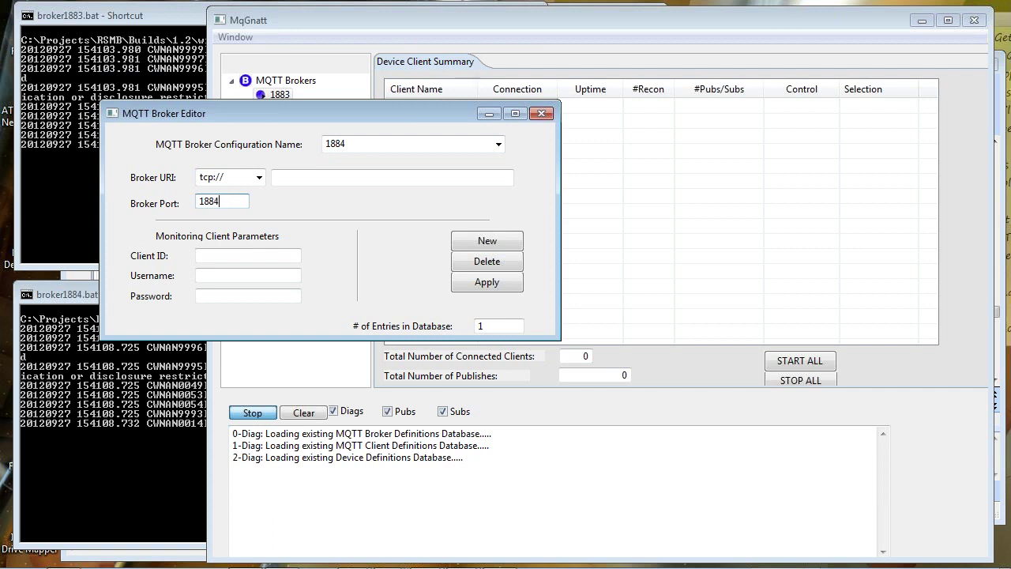
click(498, 286)
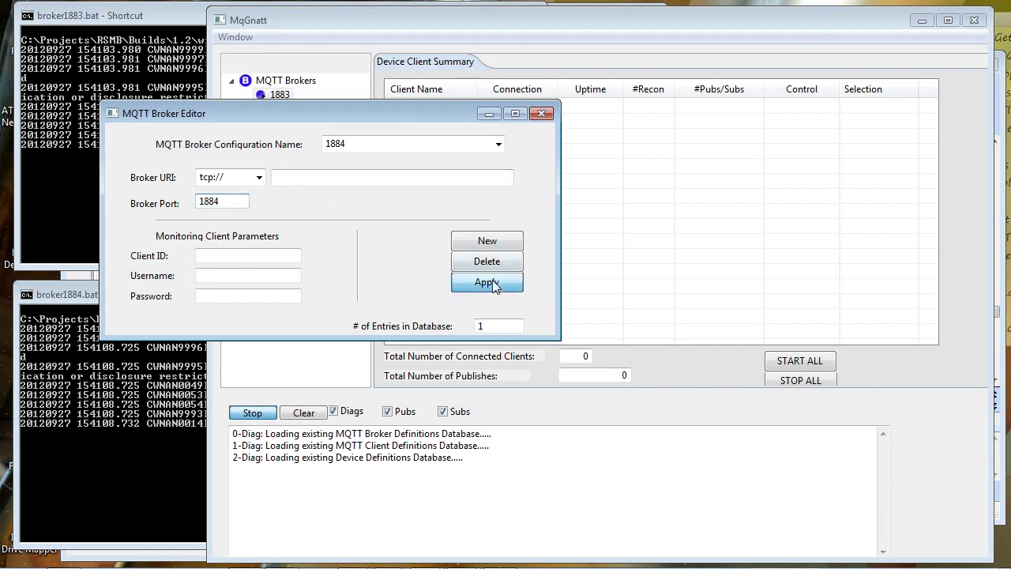
click(541, 114)
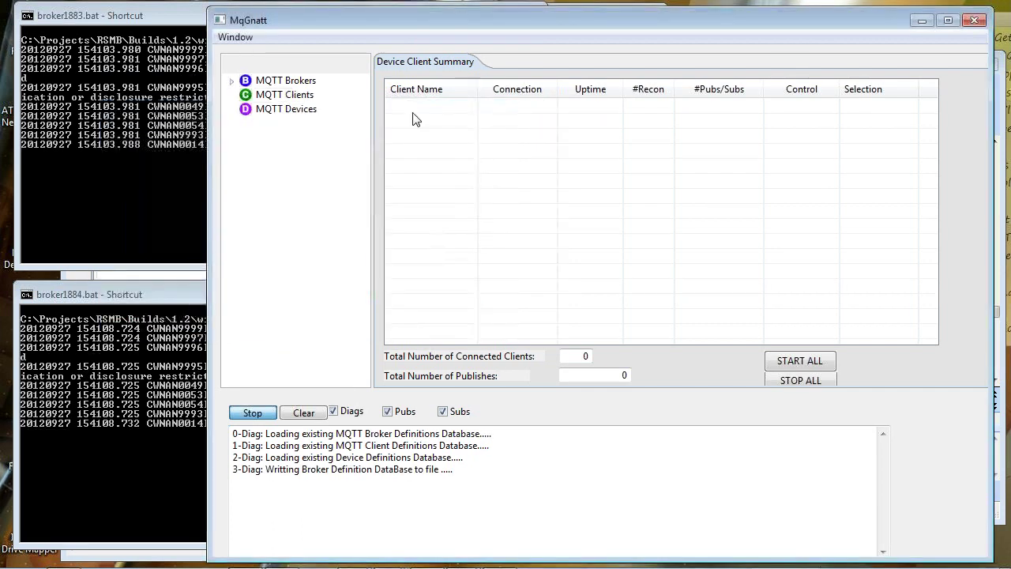
double_click(244, 81)
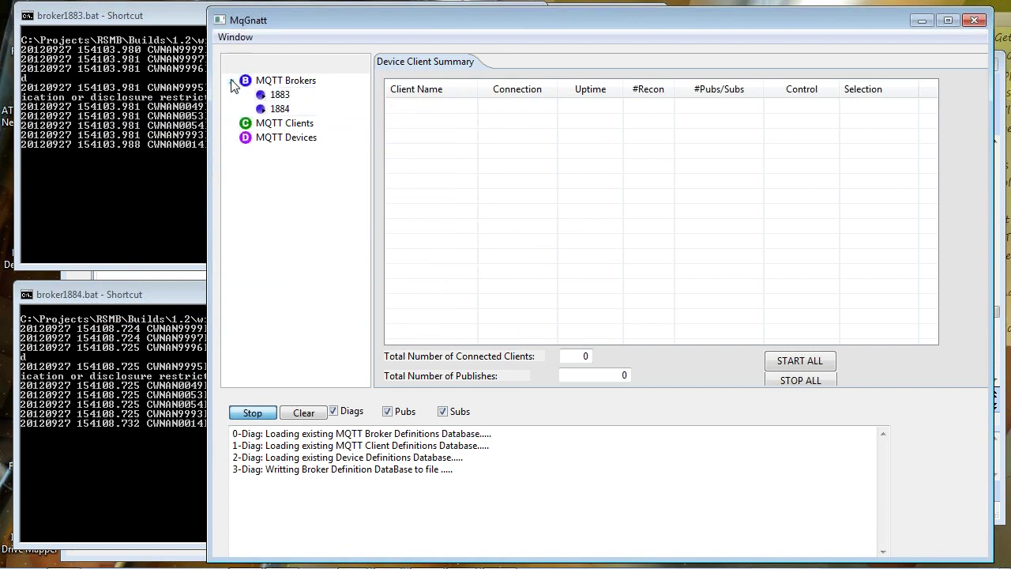
- Create an MQTT client configuration named RaspberryPiClient with 1883 as primary broker, apply it, and close the client editor
click(293, 127)
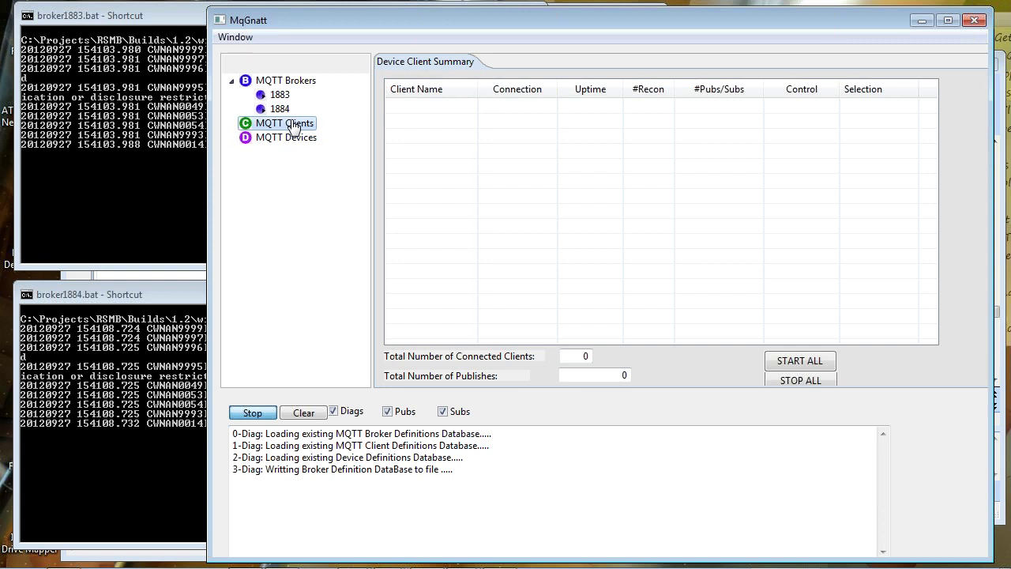
right_click(296, 126)
click(320, 133)
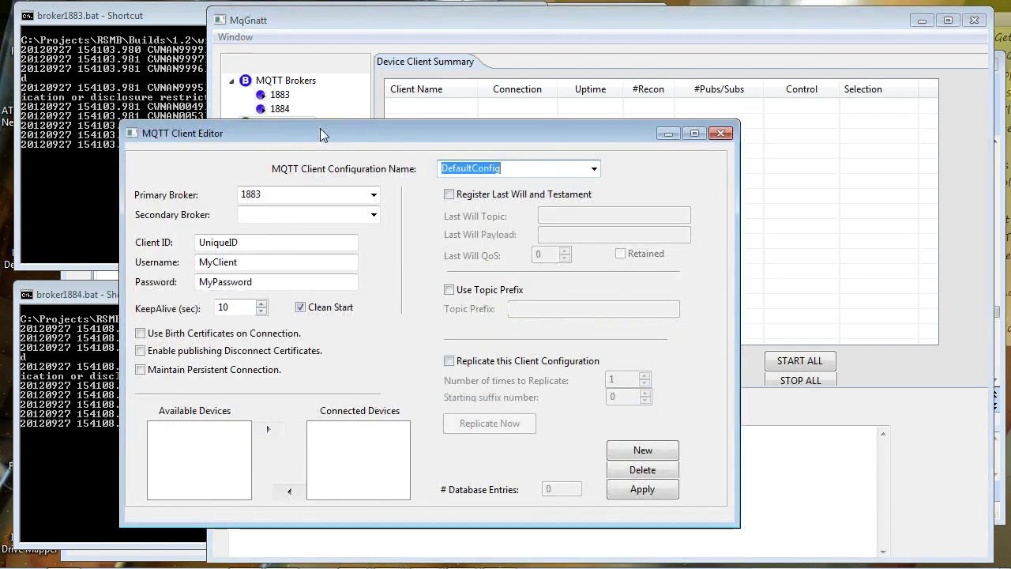
click(519, 167)
key(BackSpace)
key(BackSpace)
key(BackSpace)
key(BackSpace)
key(BackSpace)
key(BackSpace)
key(BackSpace)
key(BackSpace)
key(BackSpace)
key(BackSpace)
key(BackSpace)
key(BackSpace)
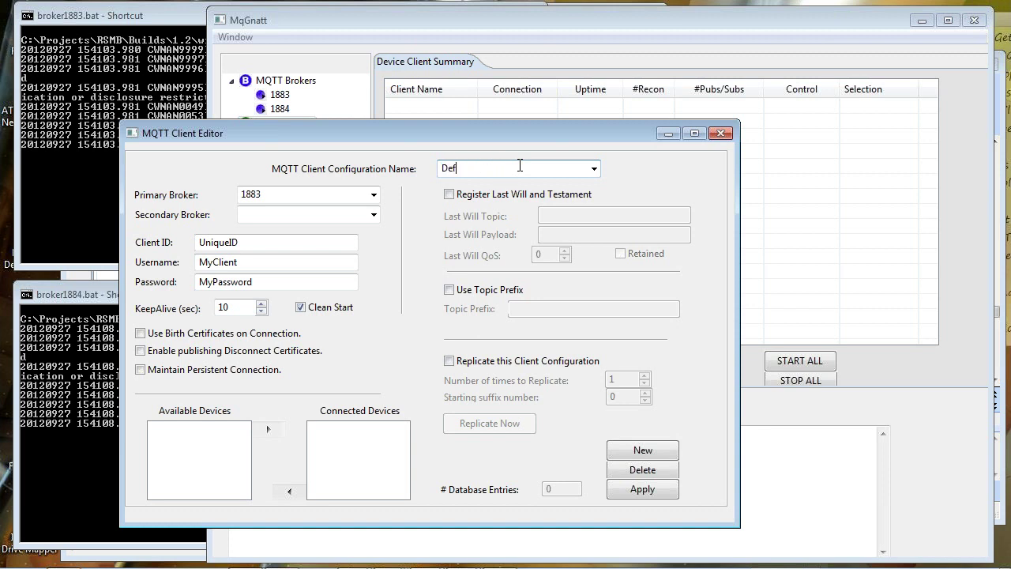
text(RaspberryPu)
text(nt)
click(645, 491)
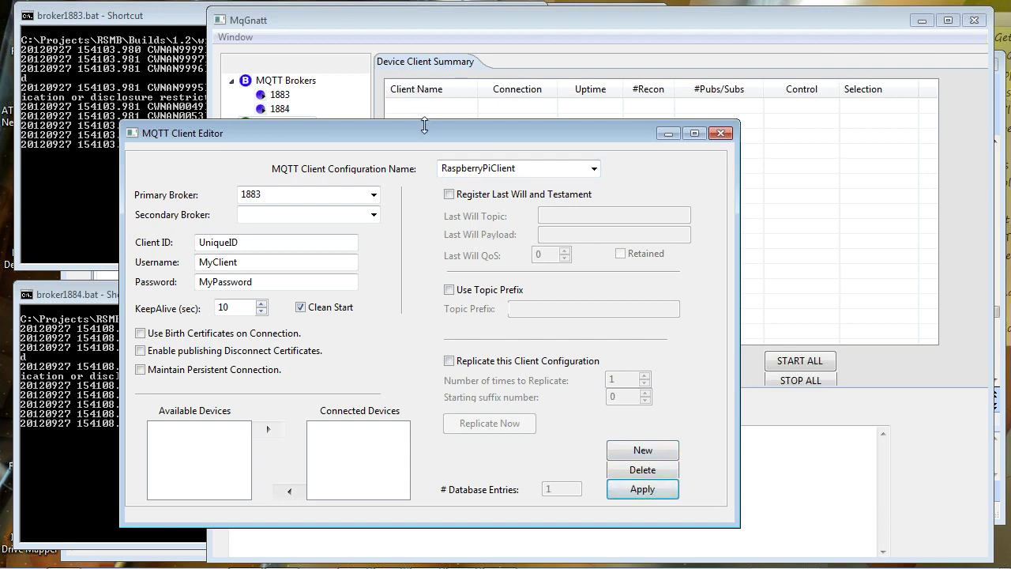
drag(424, 133, 390, 120)
click(340, 203)
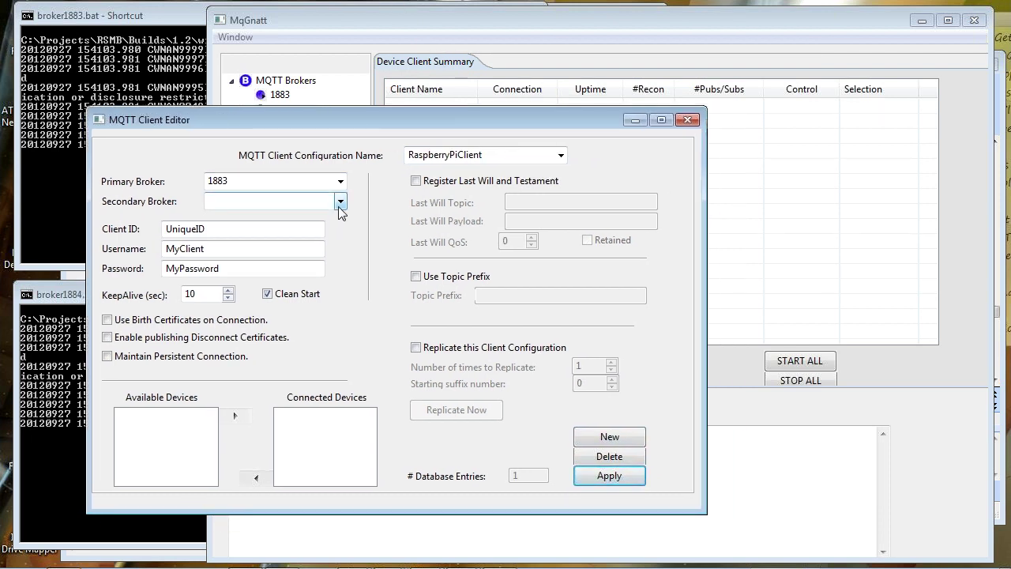
click(687, 120)
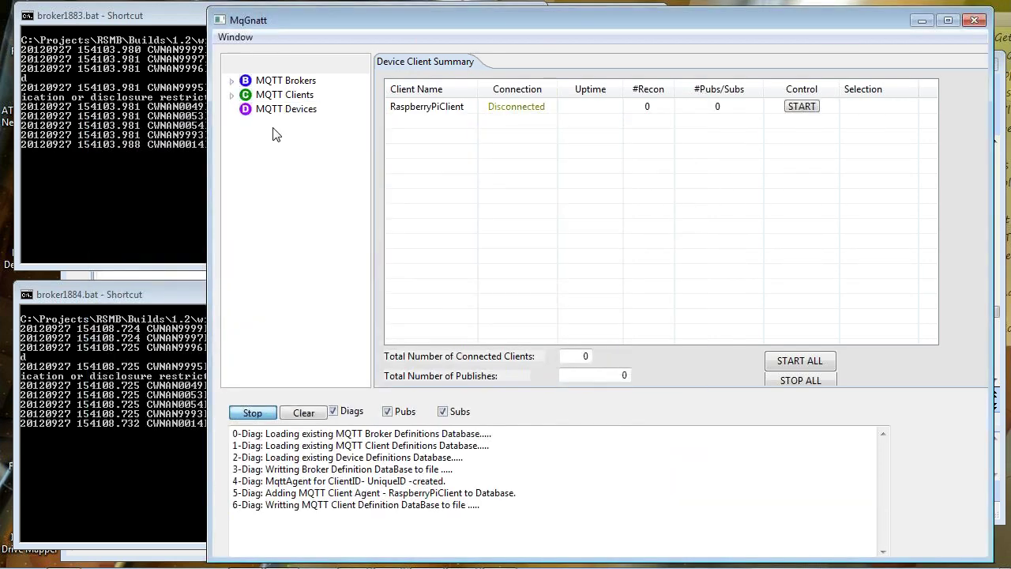
- Set broker 1884 as the secondary broker of RaspberryPiClient, apply the change, and close the client editor
click(233, 95)
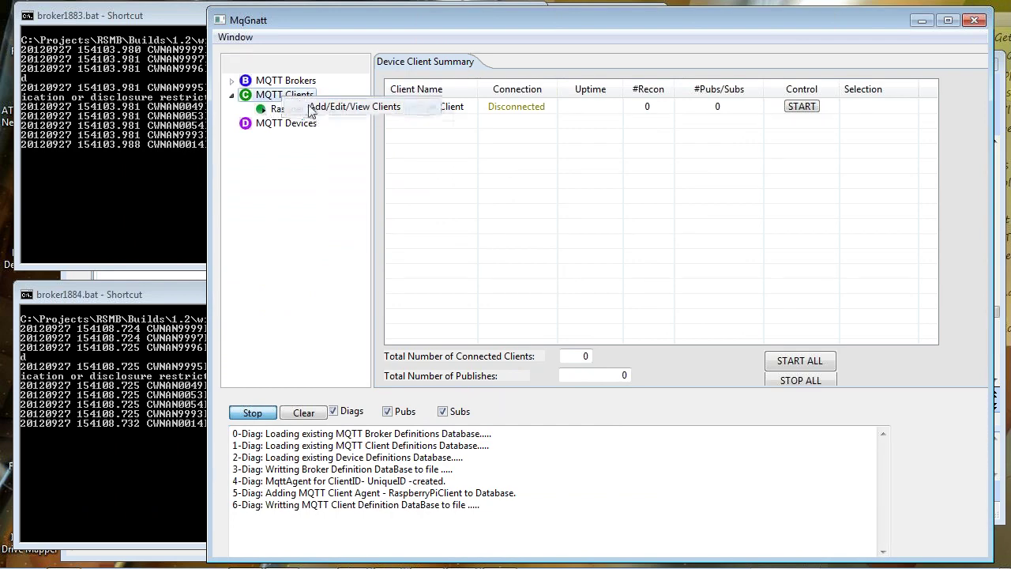
double_click(308, 108)
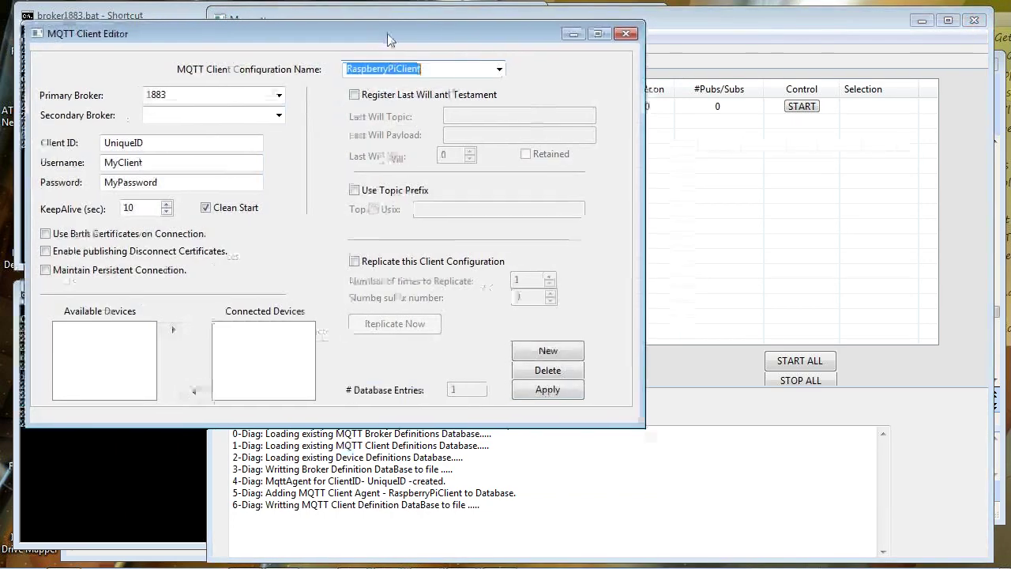
drag(383, 34, 450, 74)
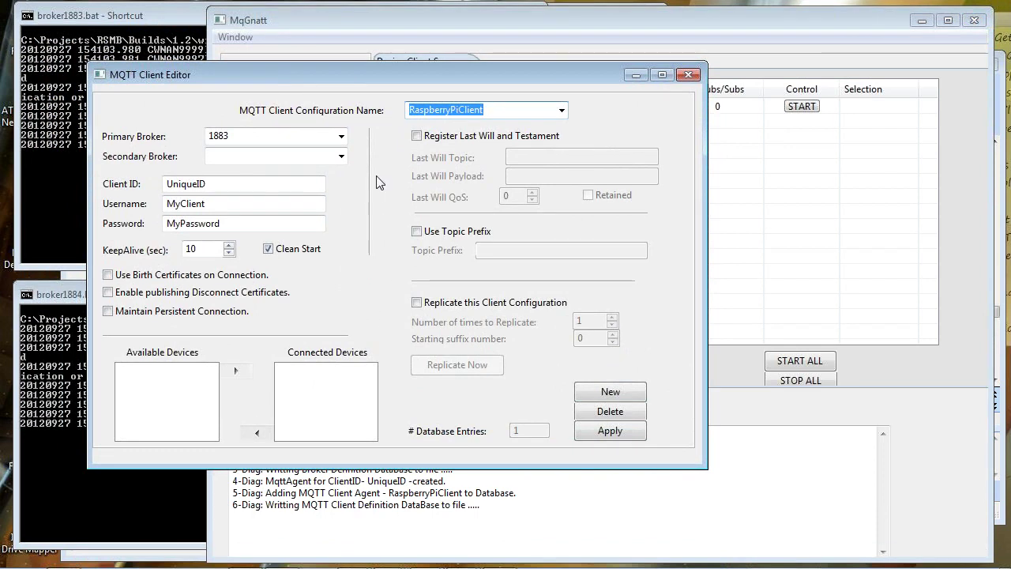
click(342, 155)
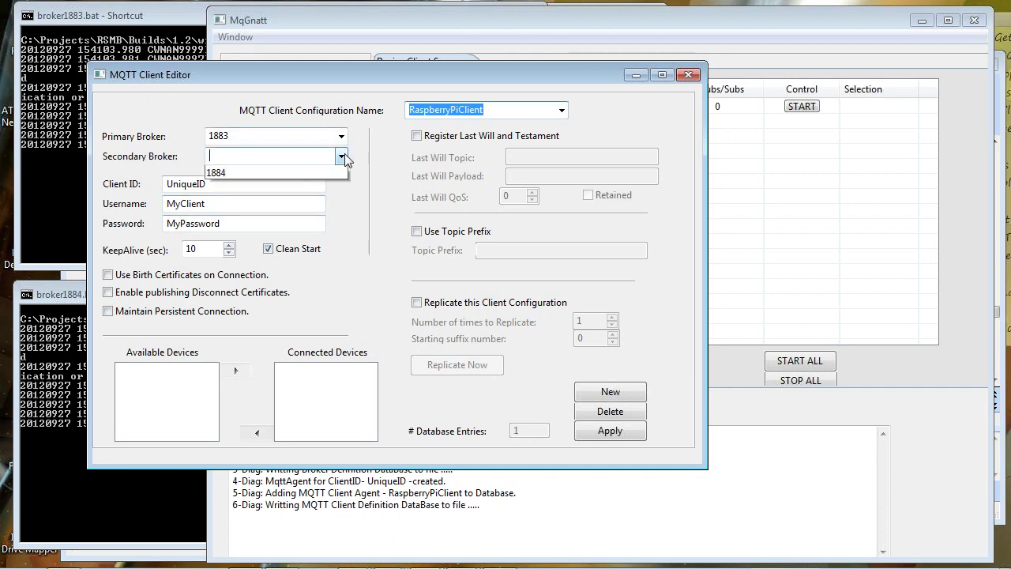
click(253, 183)
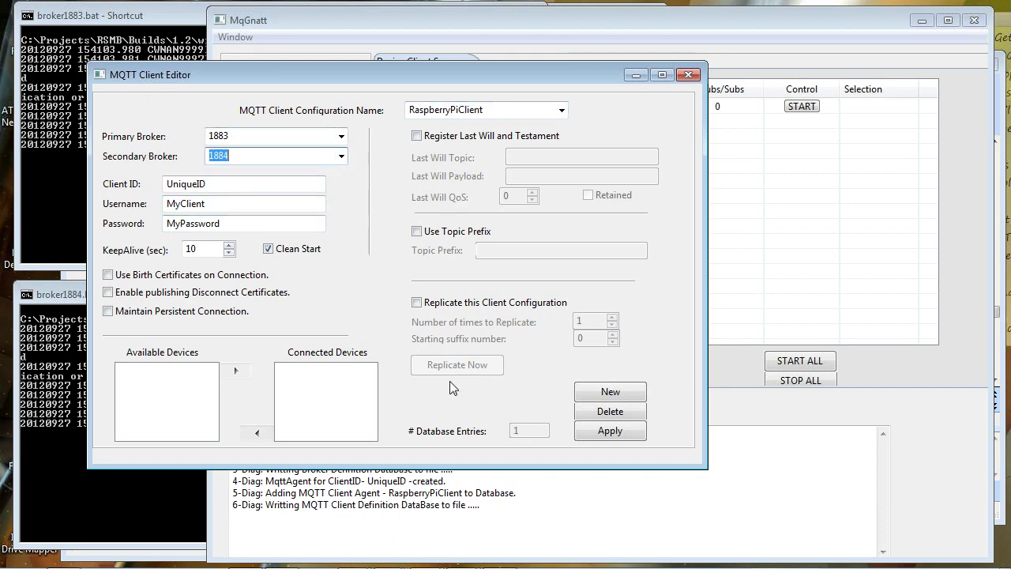
click(610, 431)
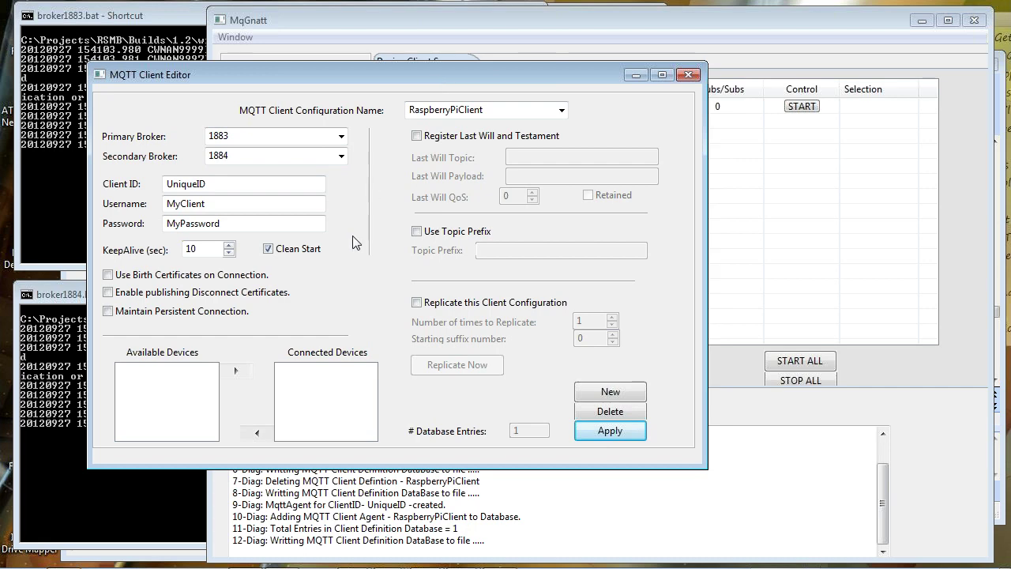
click(688, 75)
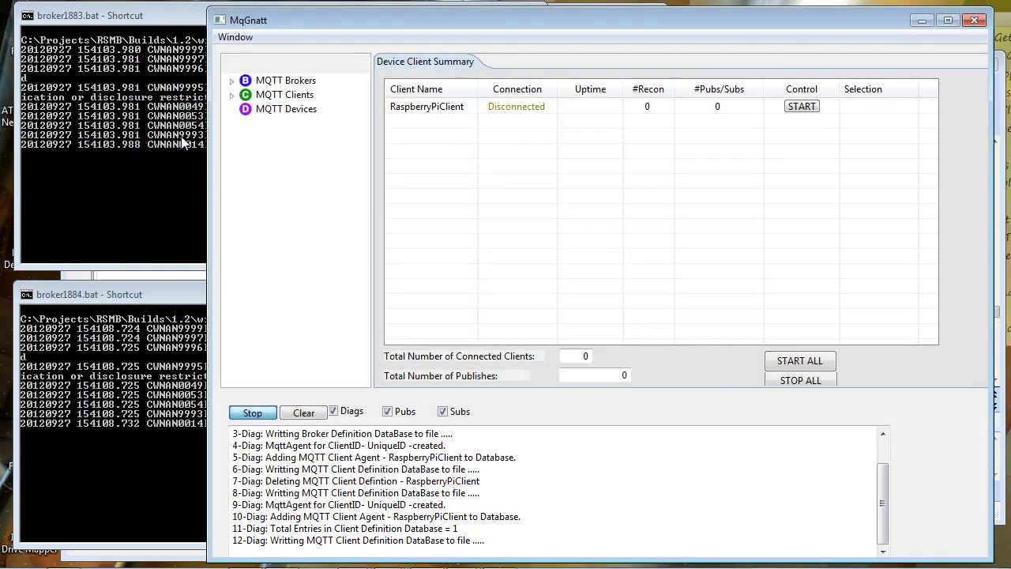
- Open the MQTT Device Editor for a new device and name it RaspberryPi
right_click(300, 113)
click(318, 120)
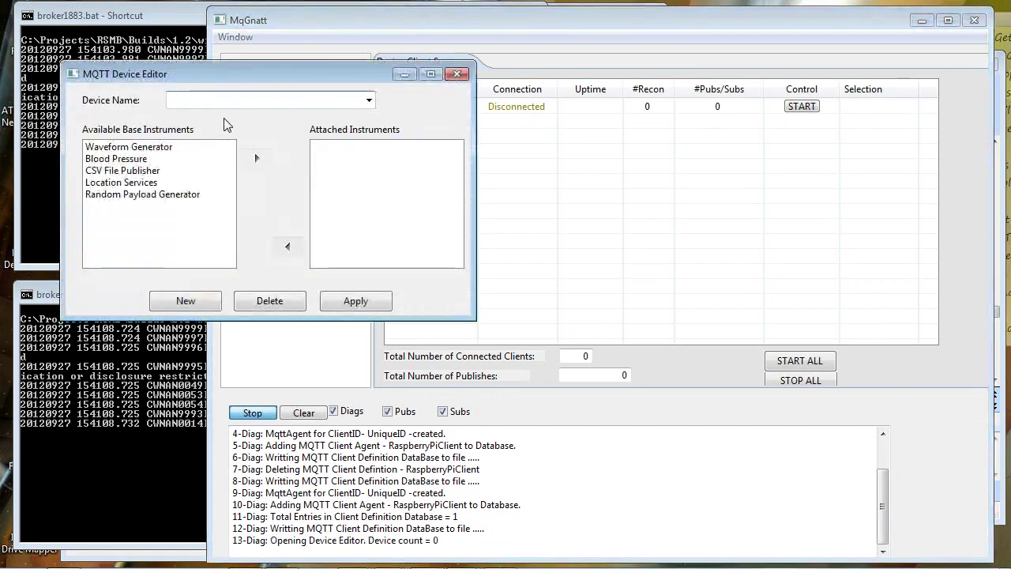
text(Ra)
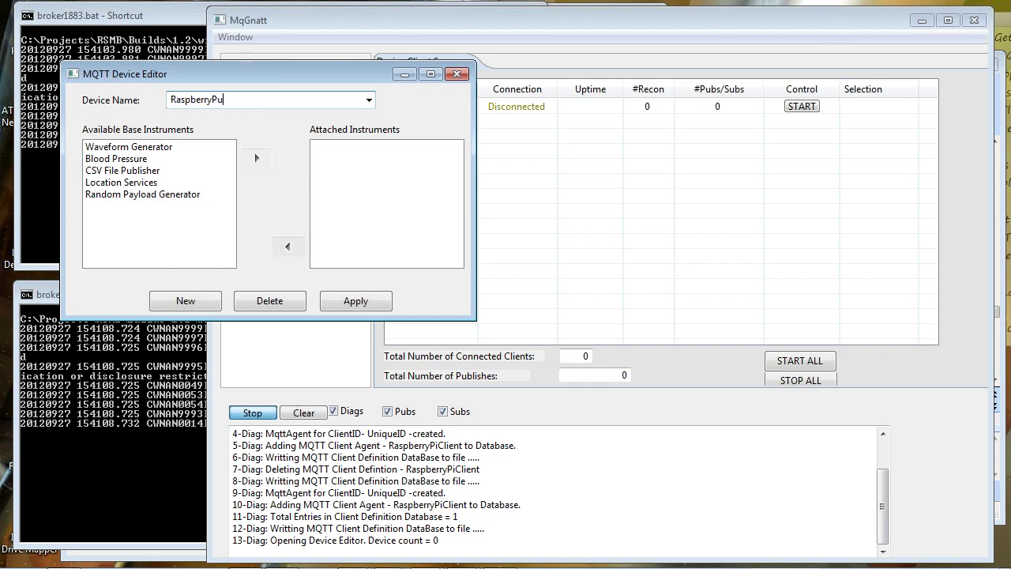
text(spberryPi)
- Add a Waveform Generator instrument named Thermometer with topic temperature, a triangle wave and a maximum value of 30
click(173, 150)
click(256, 158)
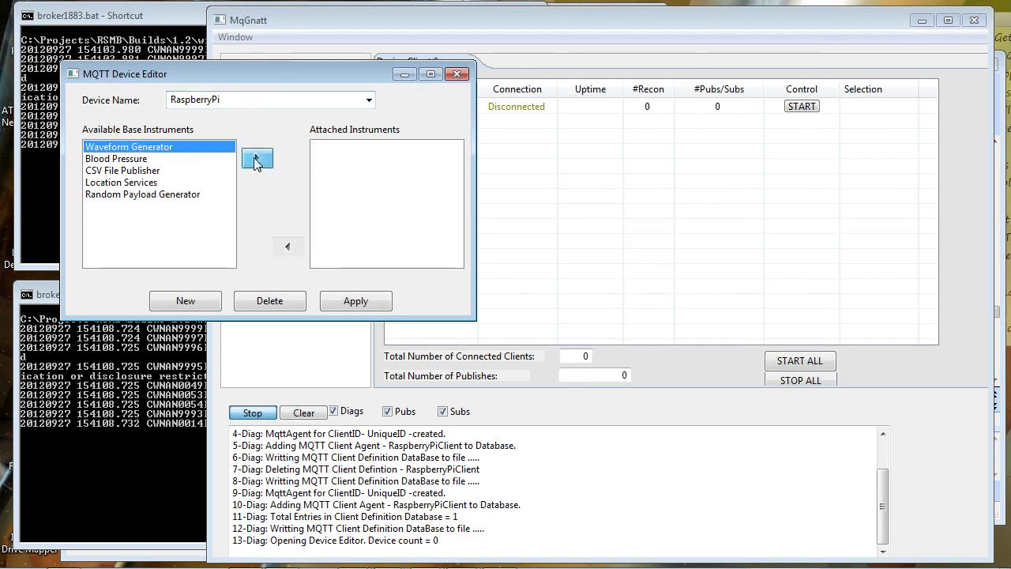
click(350, 250)
text(Thermometer)
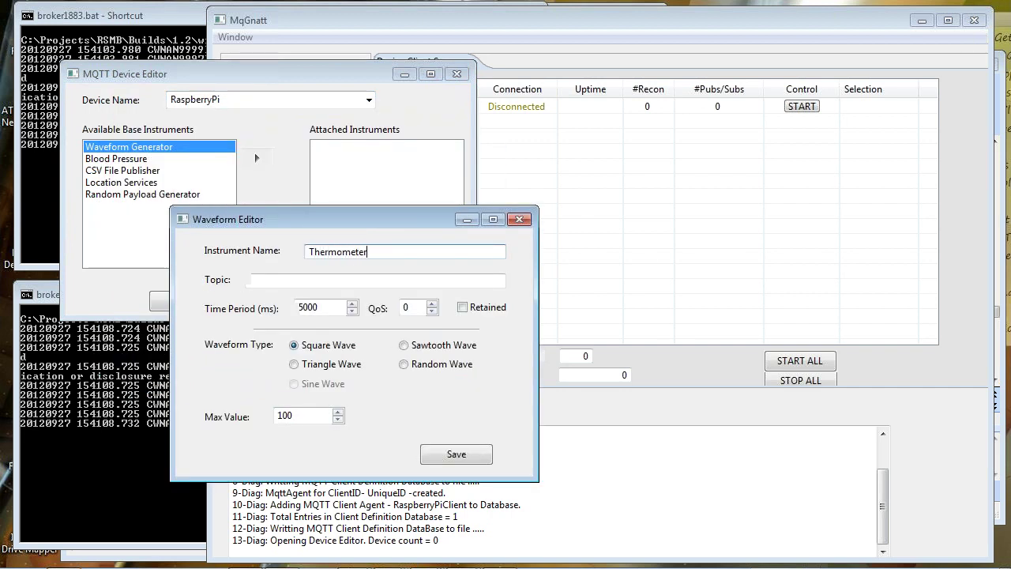
click(356, 282)
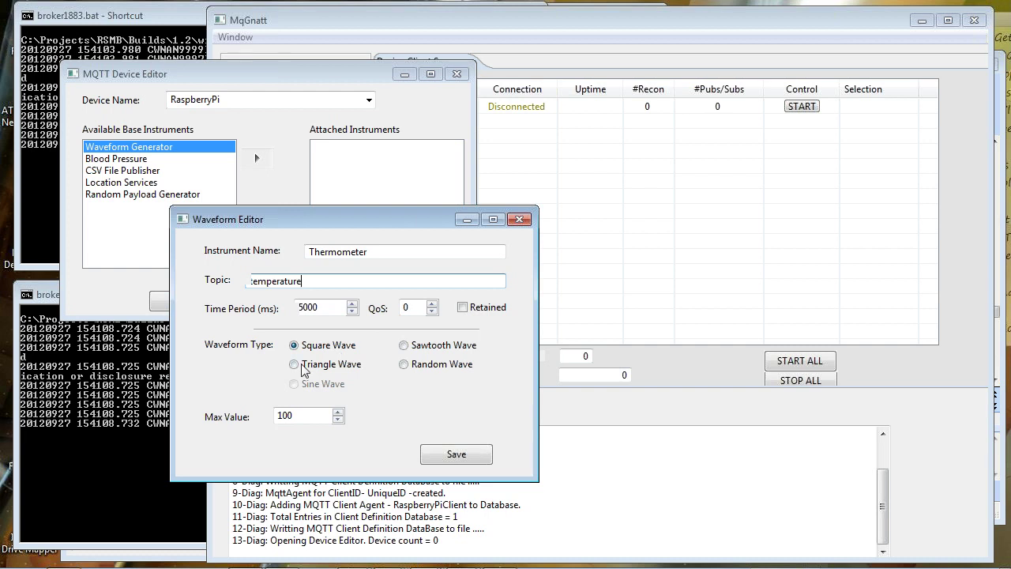
click(295, 364)
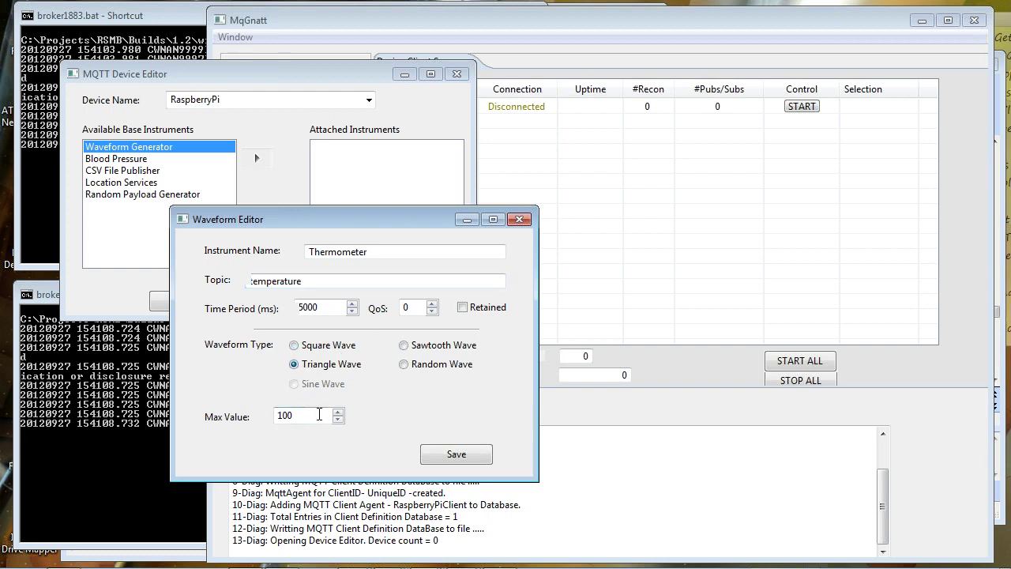
text(30)
- Set the Thermometer's time period to 100000 ms, save the instrument, and close the Waveform Editor
click(335, 309)
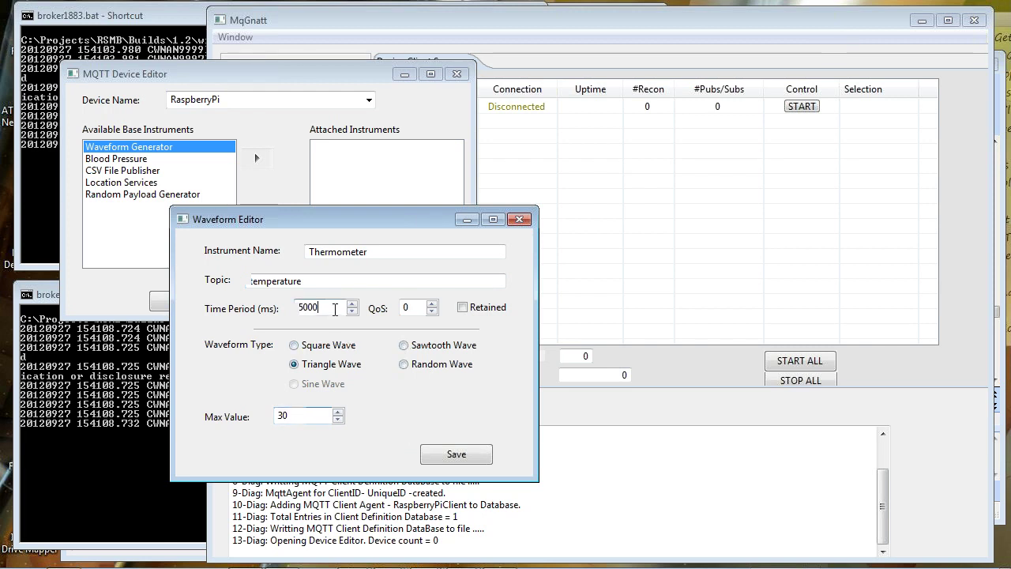
key(BackSpace)
key(BackSpace)
key(BackSpace)
key(BackSpace)
click(458, 455)
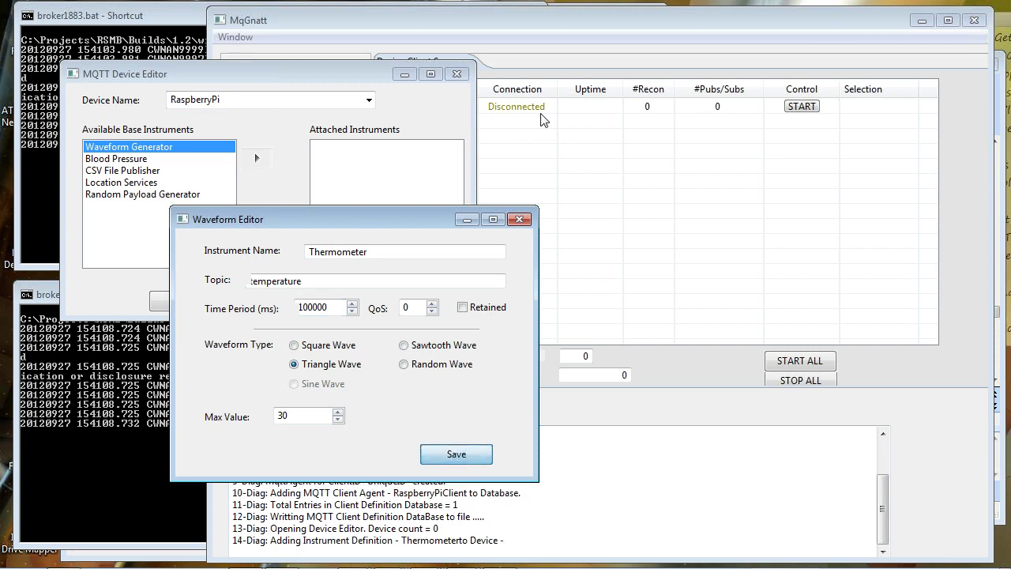
click(518, 218)
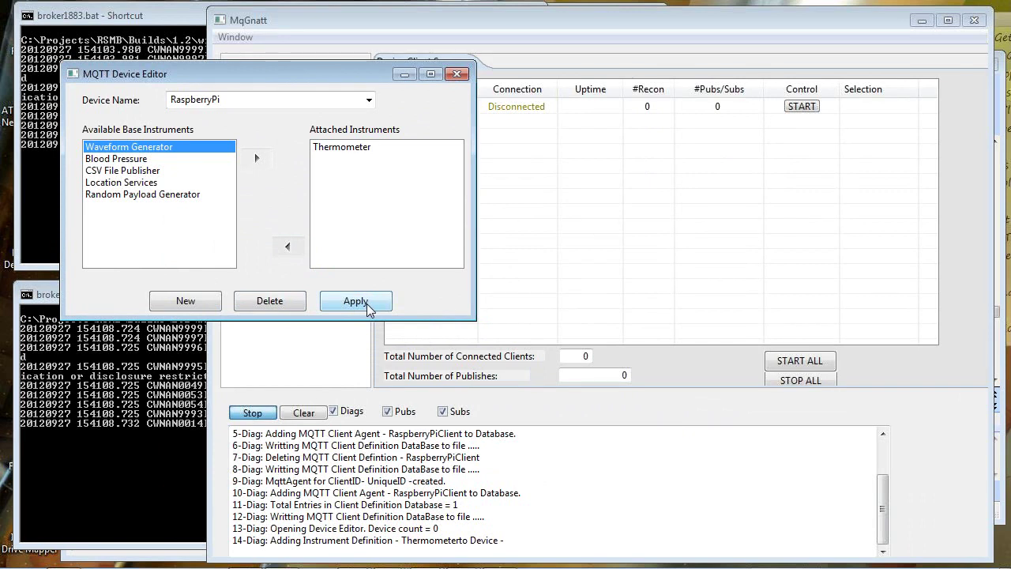
- Add a second Waveform Generator instrument to the RaspberryPi device, named Thermostat with topic temperature/altert
click(257, 158)
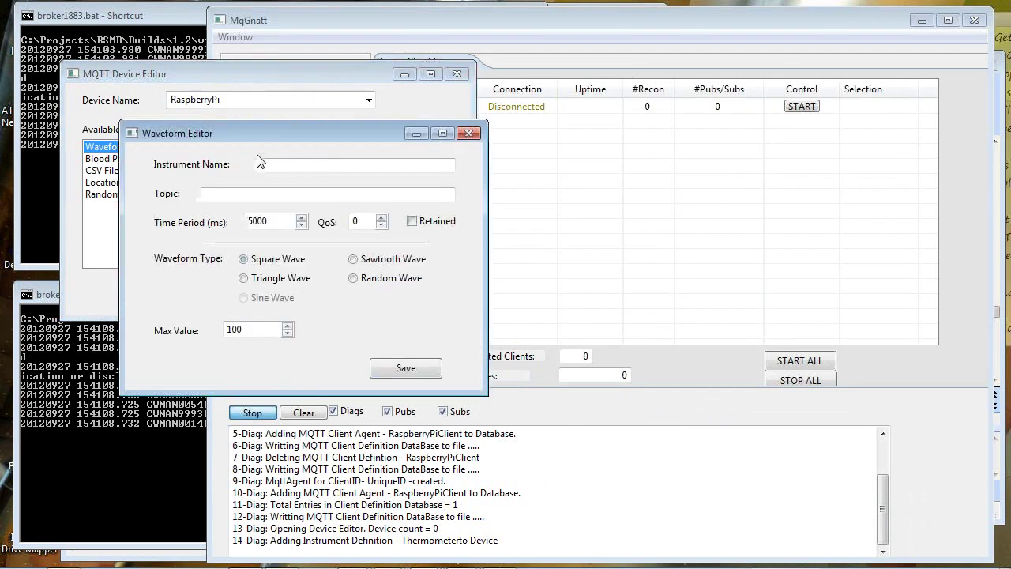
drag(258, 136, 310, 244)
text(Thermostat)
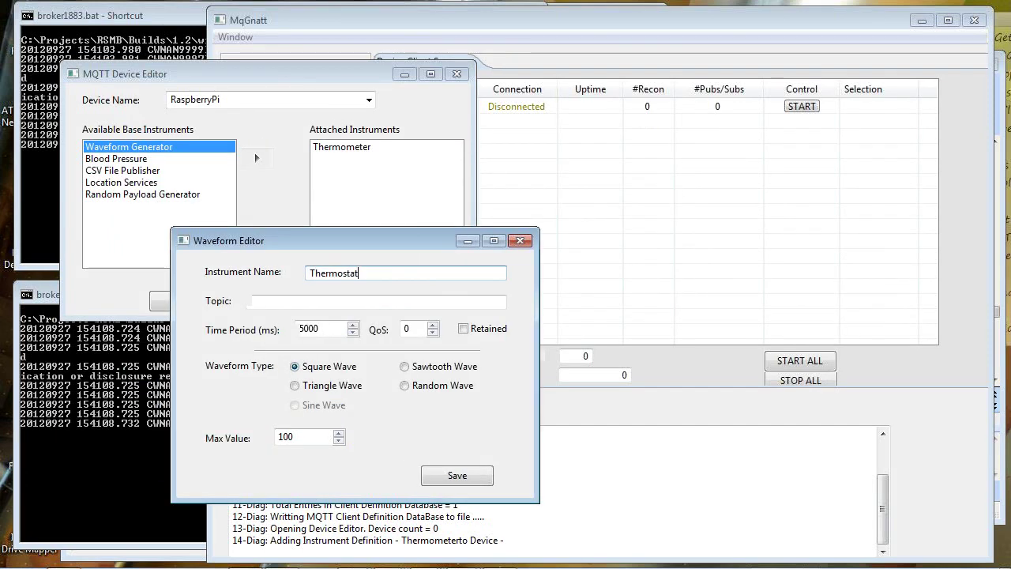
click(340, 297)
text(:m)
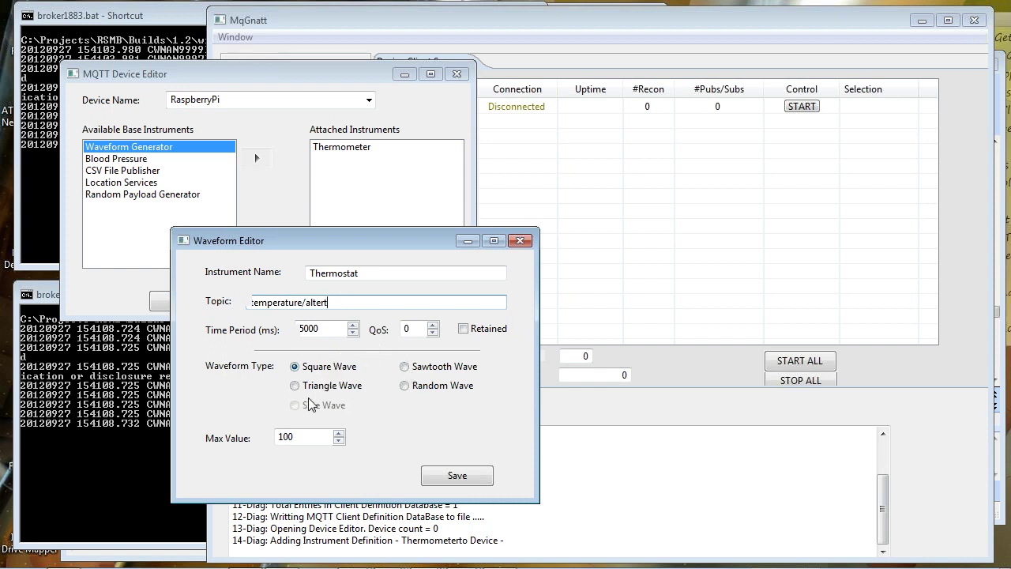
- Set the Thermostat's maximum value to 1, save the instrument, and apply the RaspberryPi device definition
double_click(302, 437)
text(10)
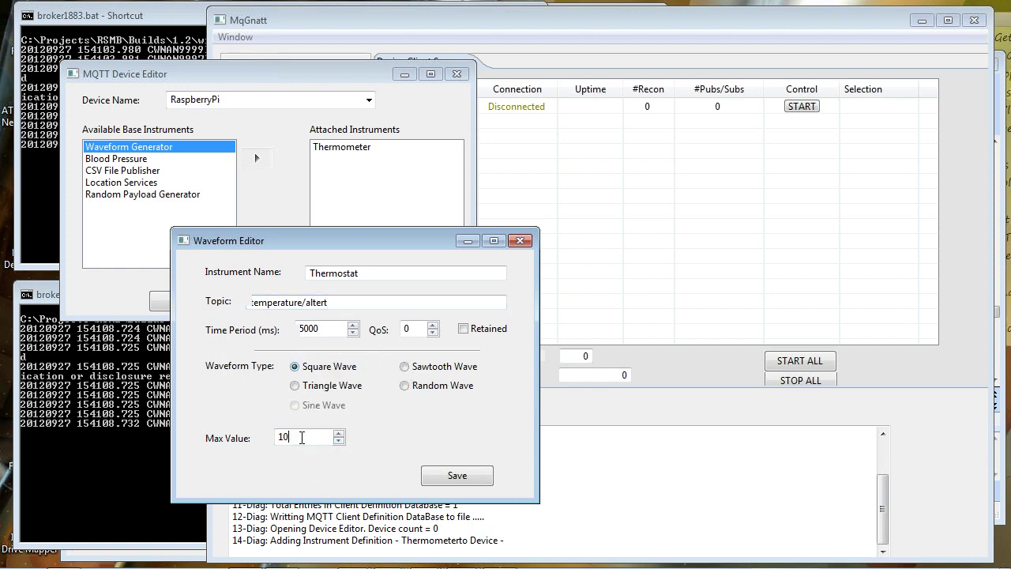
click(466, 479)
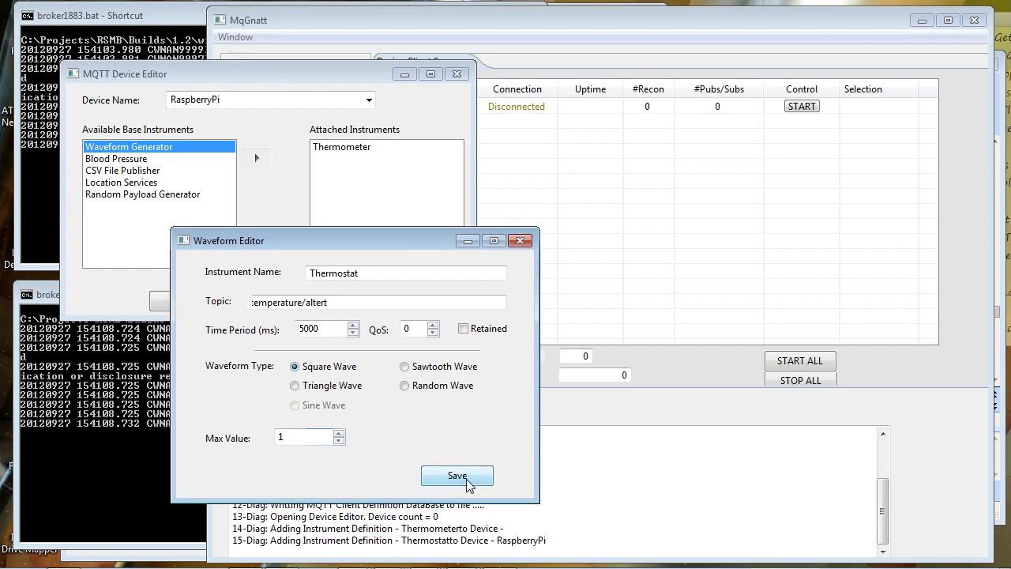
click(520, 241)
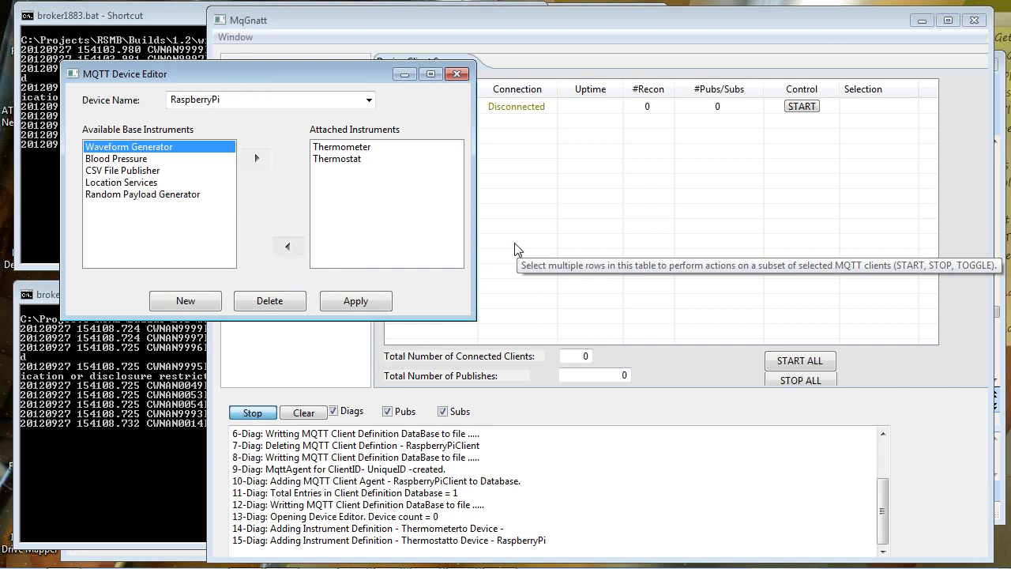
click(357, 304)
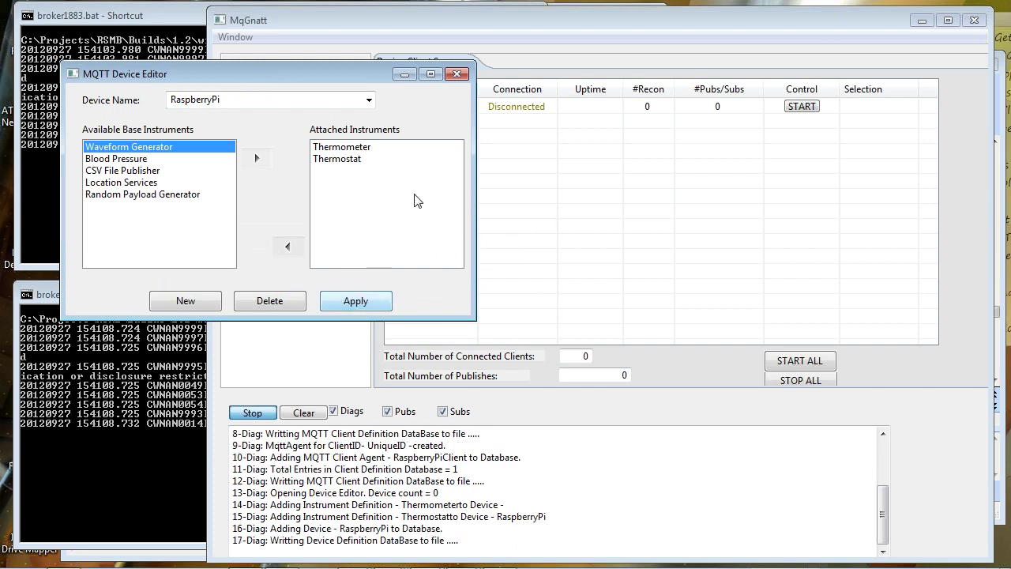
click(457, 75)
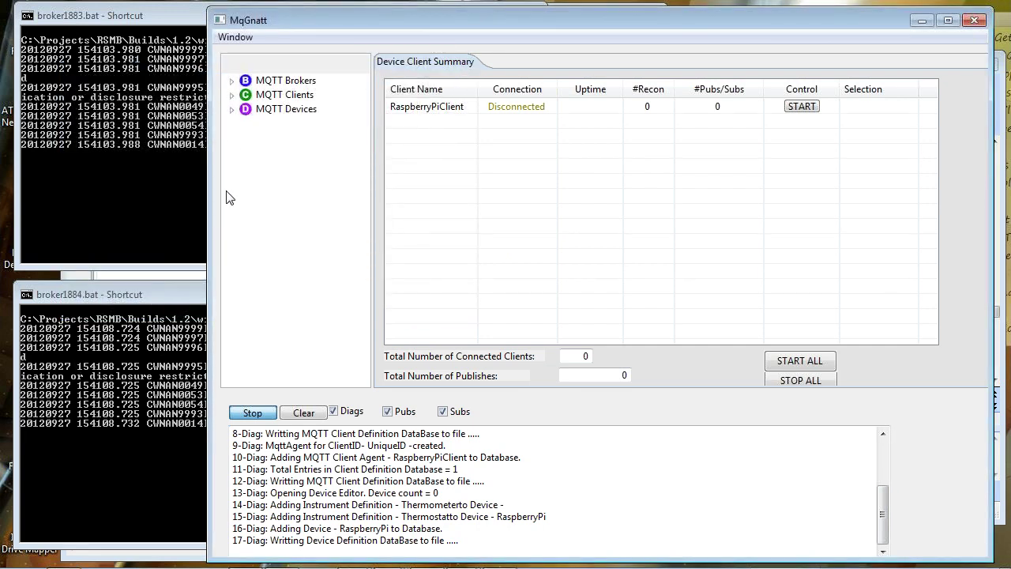
- Connect the RaspberryPi device to RaspberryPiClient, apply the change, and start all clients
click(231, 109)
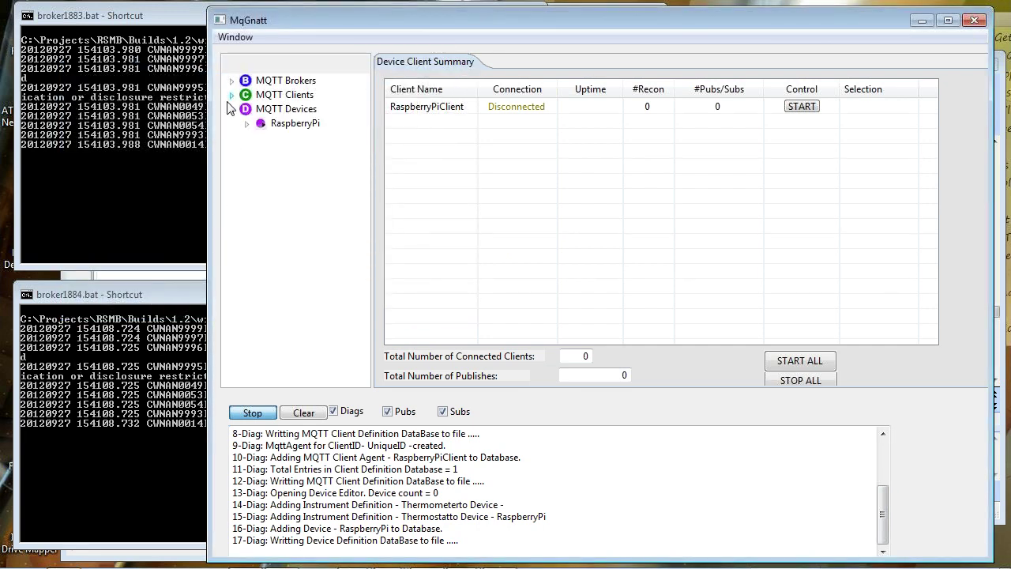
click(232, 95)
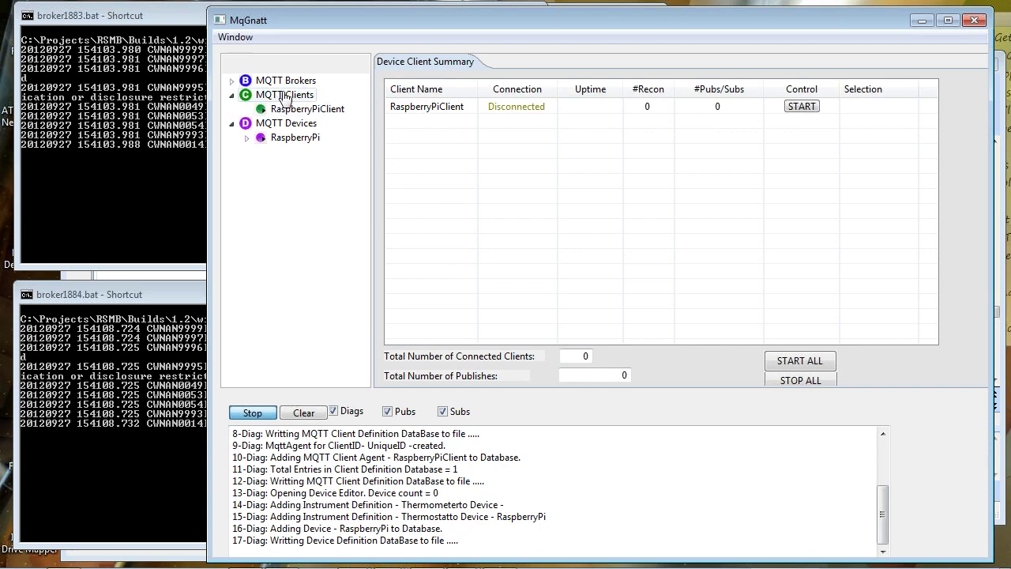
double_click(335, 109)
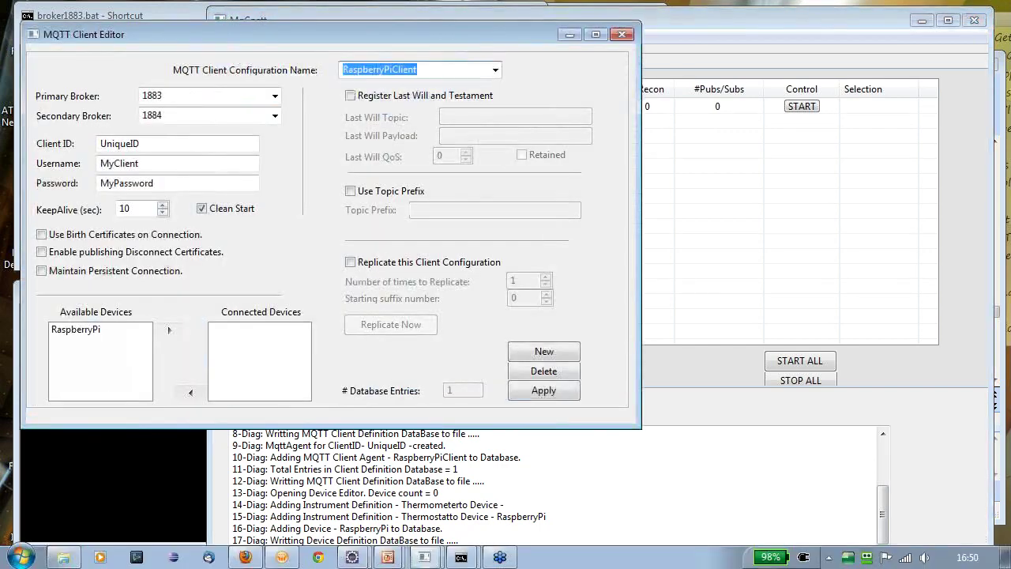
click(93, 330)
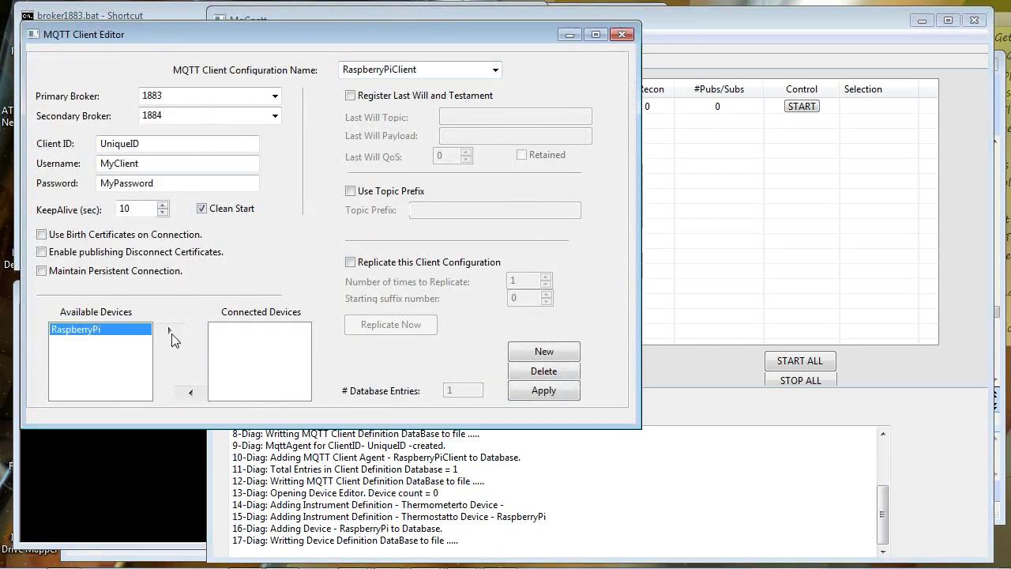
click(172, 331)
click(554, 399)
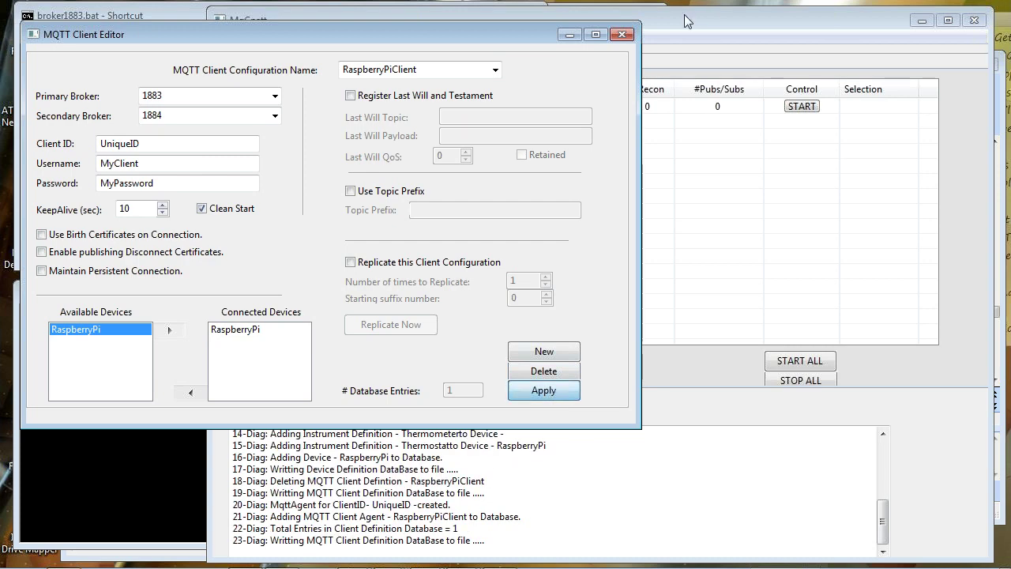
click(621, 34)
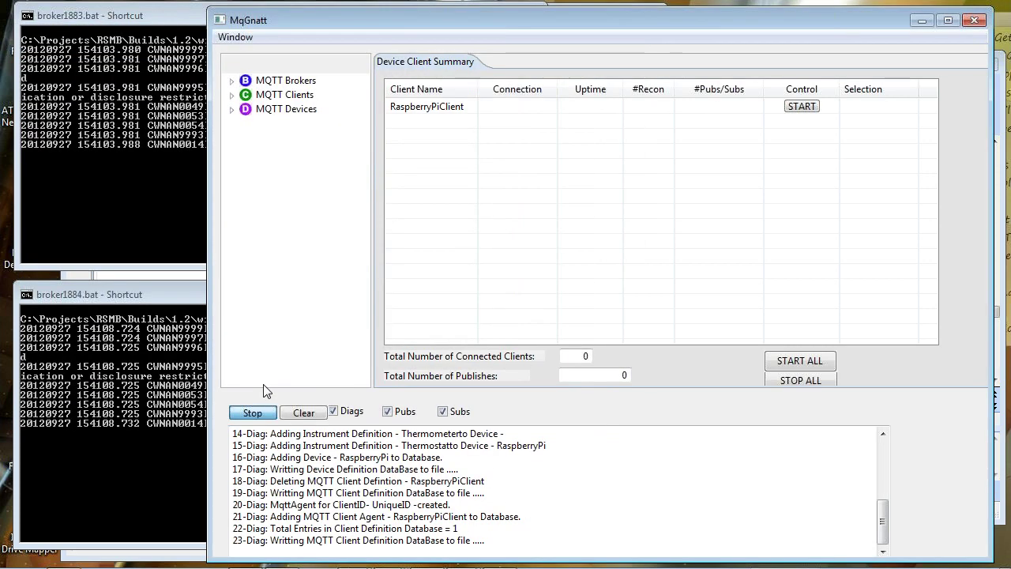
click(804, 361)
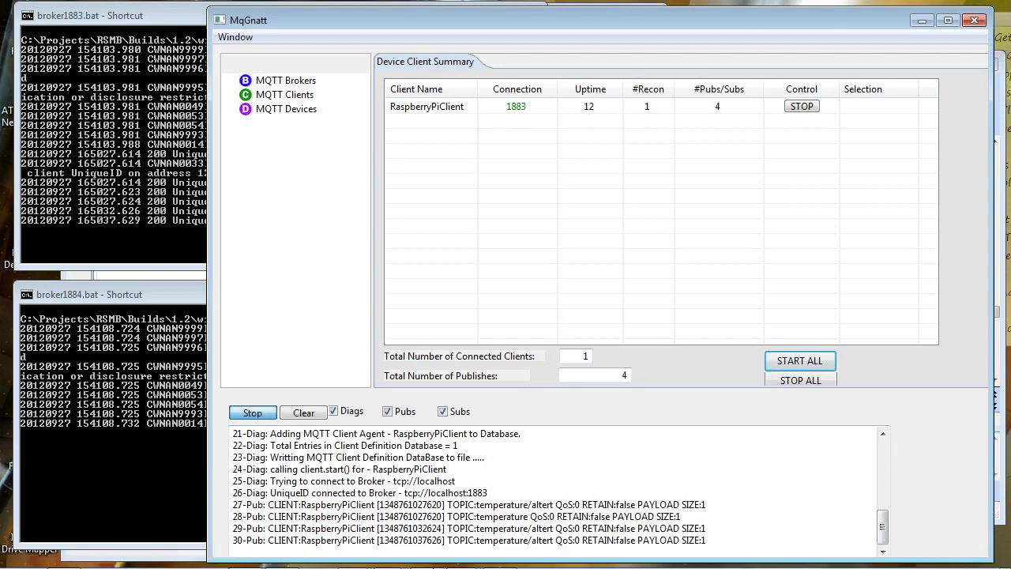
- Switch to the Eclipse Paho client, disconnect it, and reconnect it to the broker at localhost
click(178, 550)
click(124, 117)
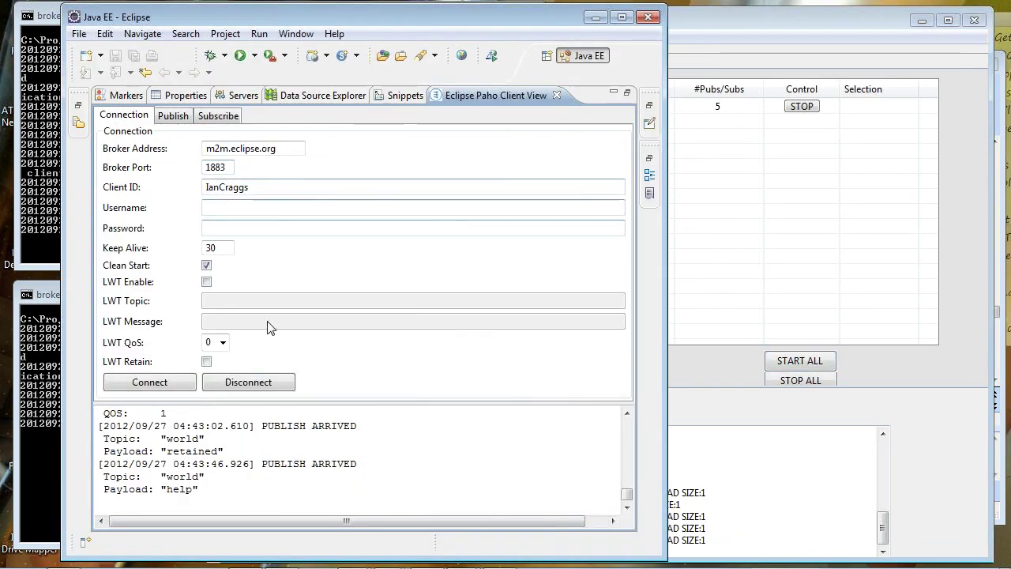
click(260, 383)
drag(289, 149, 183, 144)
key(Delete)
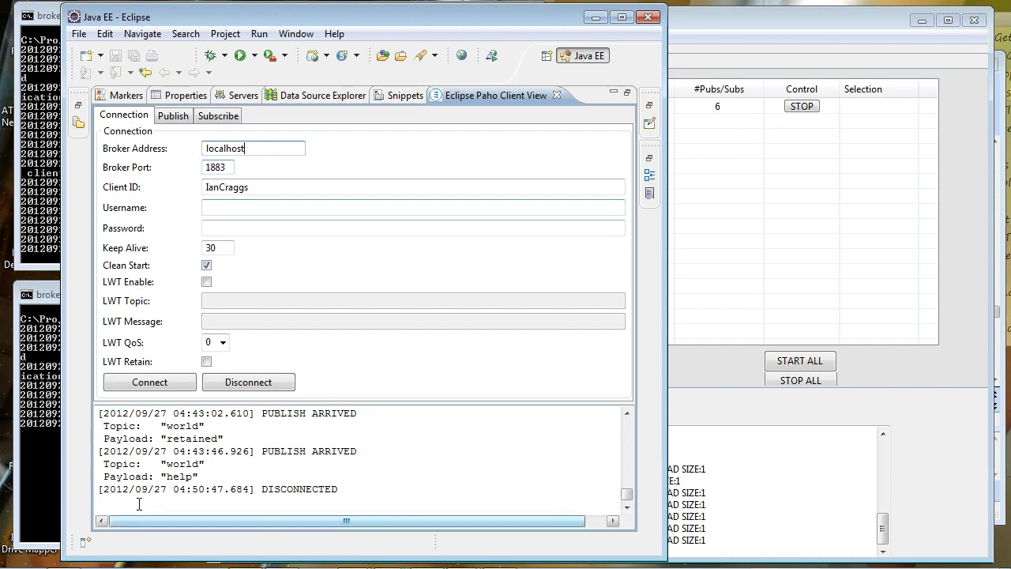
click(146, 382)
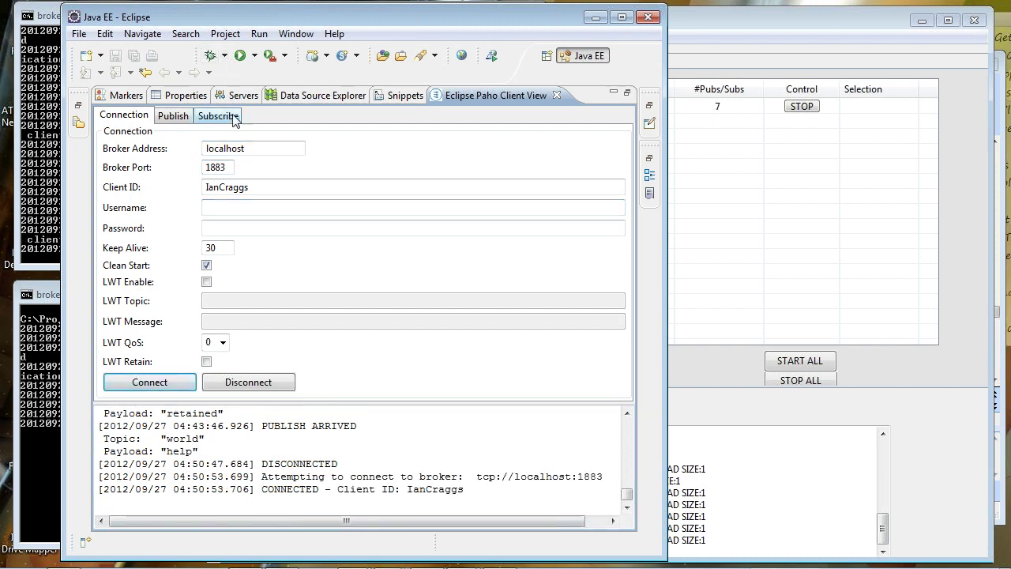
- Replace the subscription topic with the wildcard # and subscribe to it
click(233, 119)
click(244, 147)
key(BackSpace)
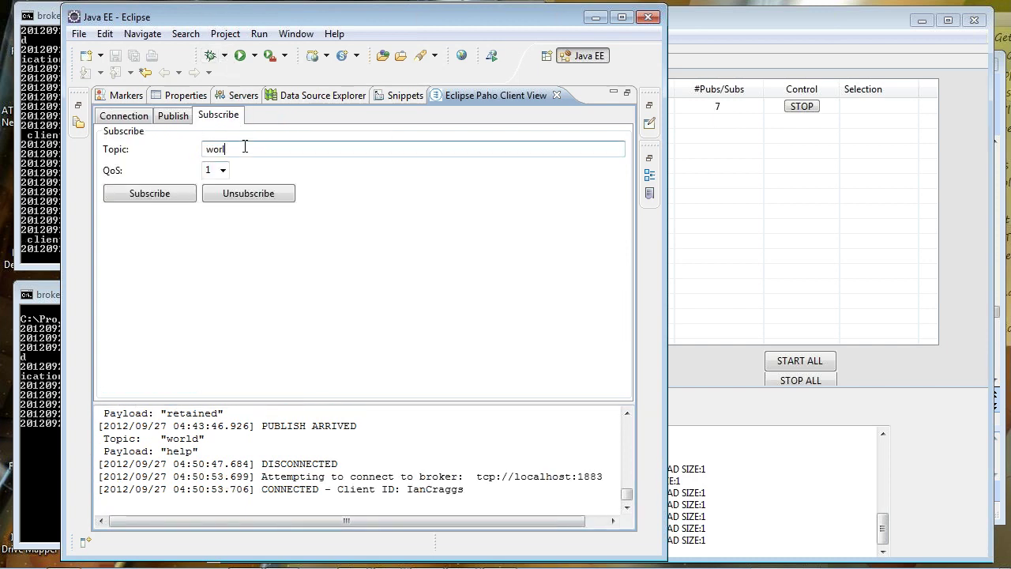
key(BackSpace)
text(#)
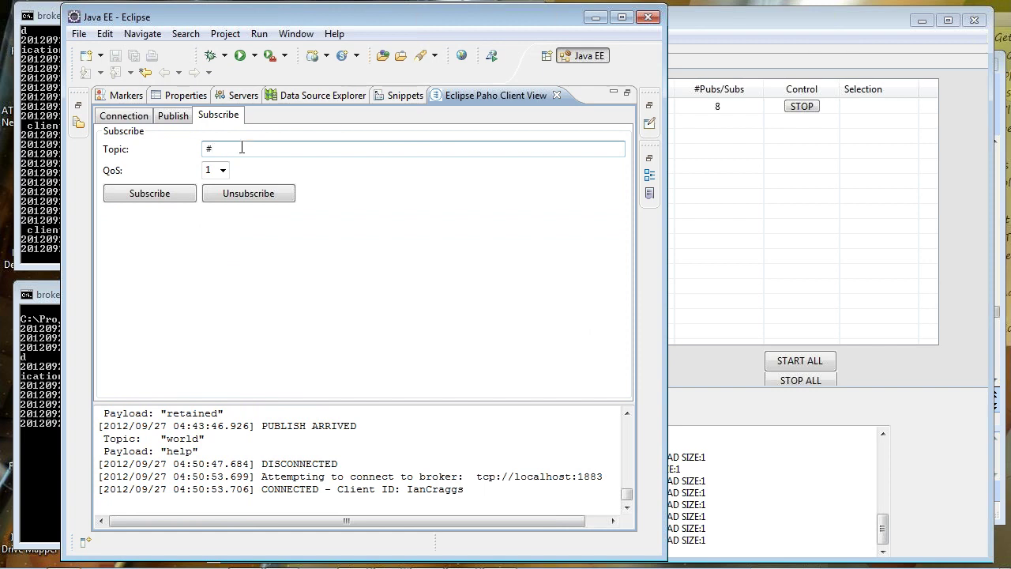
click(164, 196)
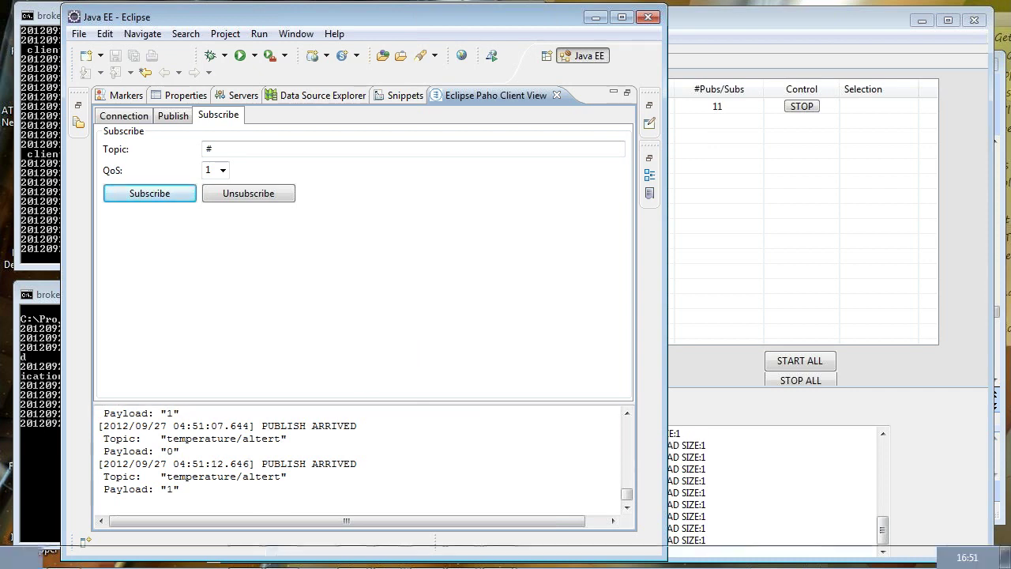
mouse_move(416, 562)
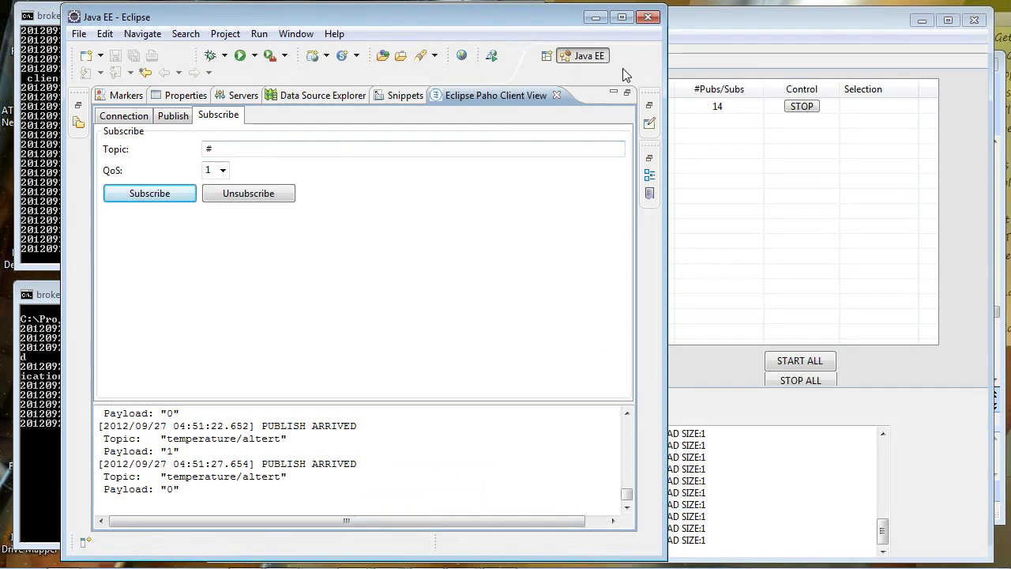
click(650, 22)
click(522, 303)
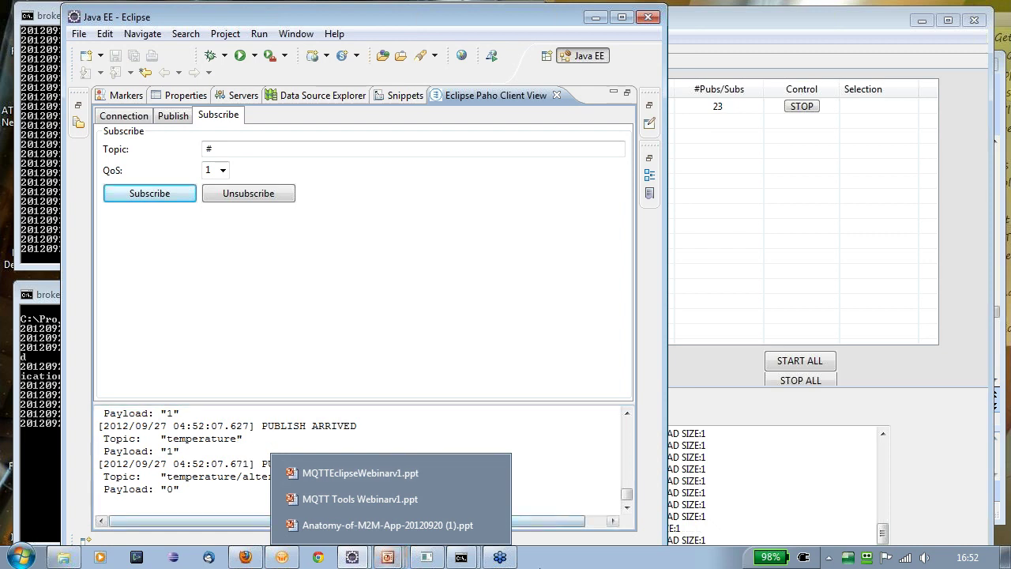
- Switch to the MQTTEclipseWebinarv1.ppt presentation in PowerPoint and start the slide show from slide 24, Facebook Messenger
mouse_move(278, 559)
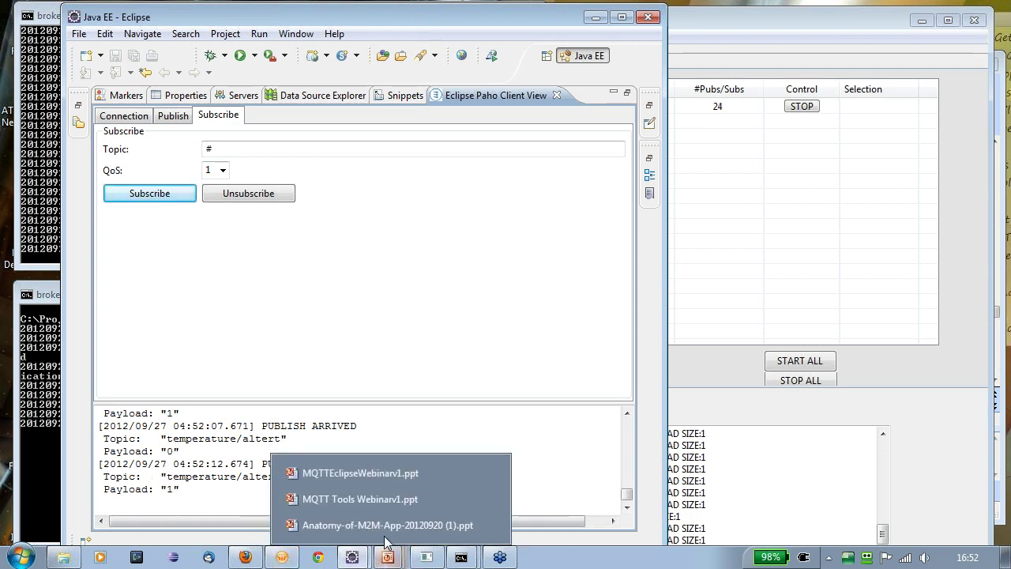
click(411, 478)
click(300, 348)
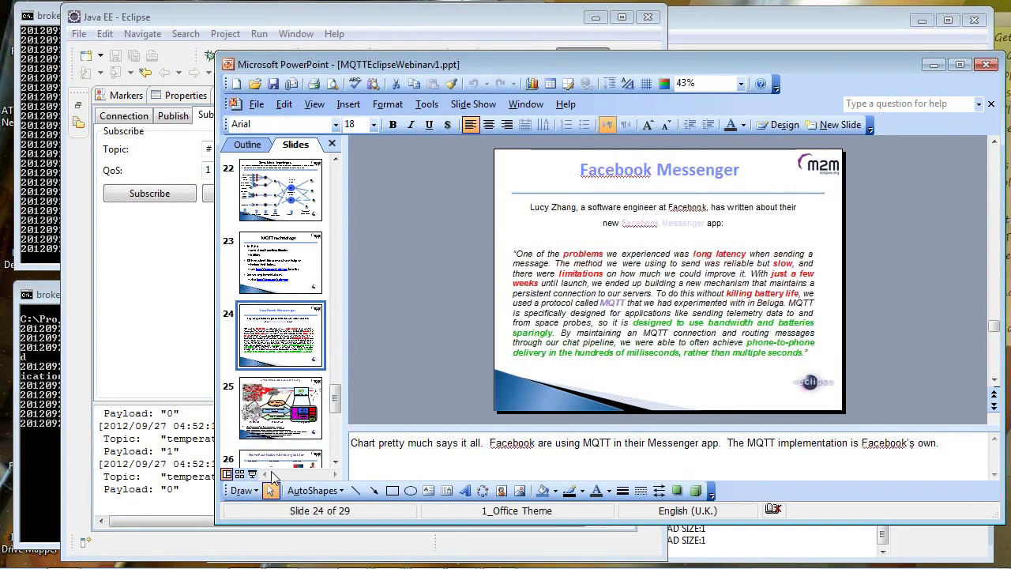
click(252, 474)
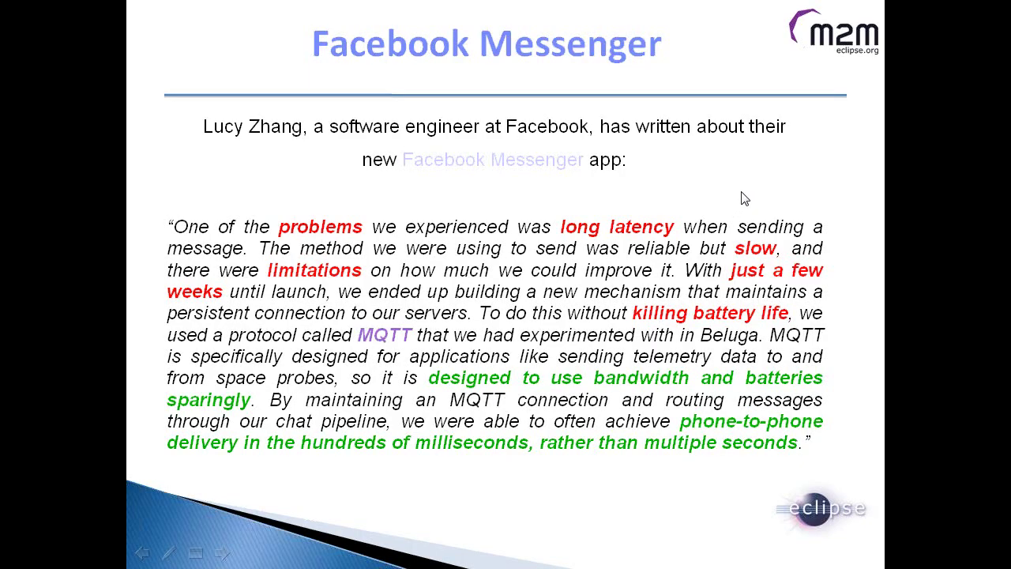